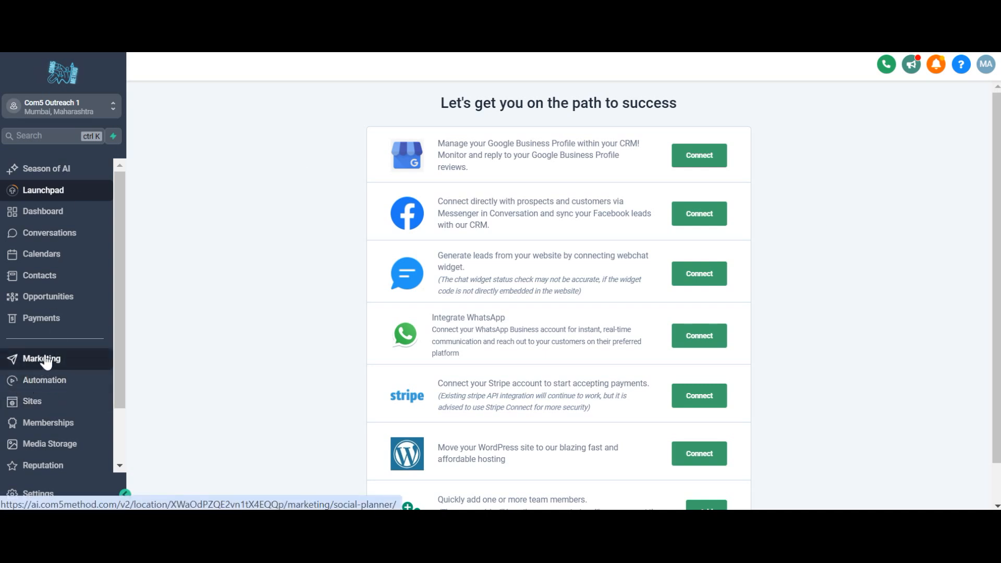
# Open the Marketing section's Social Planner for the clinic's account and dismiss the Twilio setup warning
pyautogui.click(46, 361)
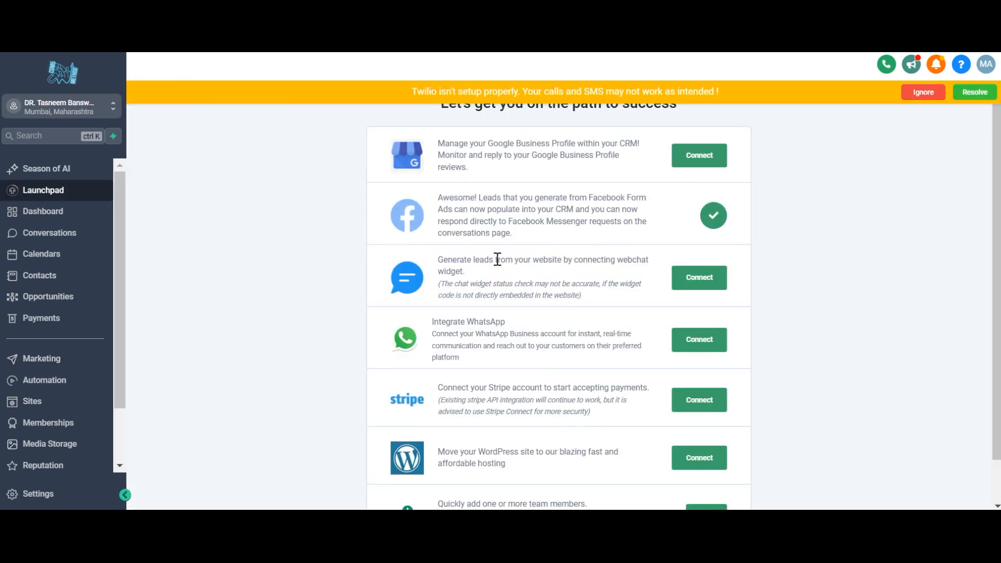
pyautogui.click(28, 364)
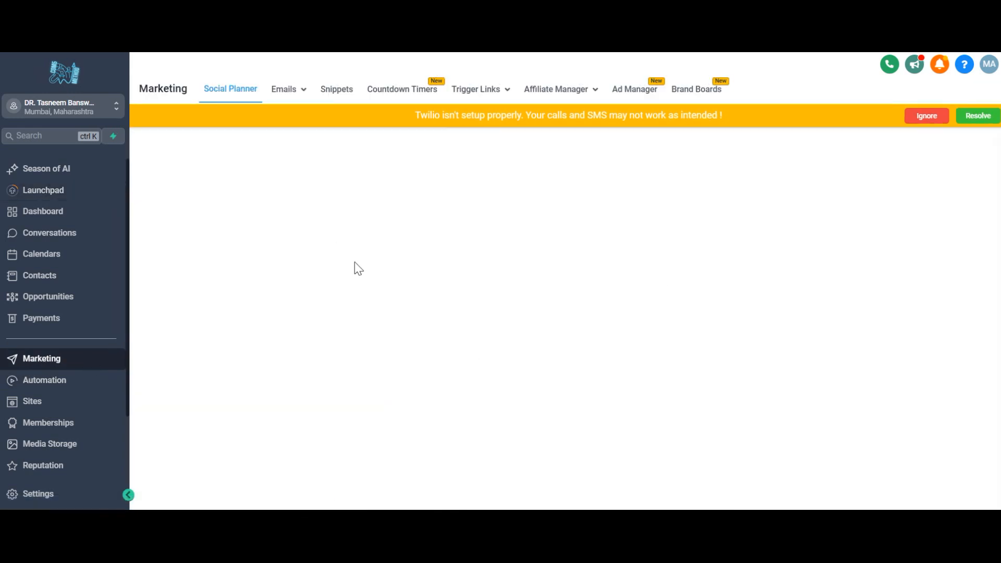
pyautogui.click(926, 116)
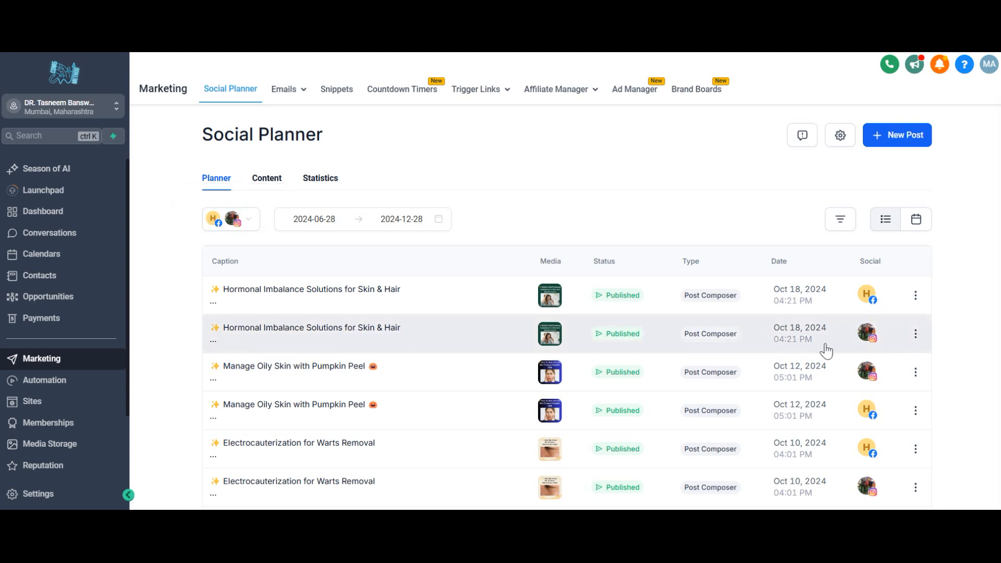
# Review the published social posts in the planner list and in the calendar view for October 2024
pyautogui.scroll(-2, 793, 293)
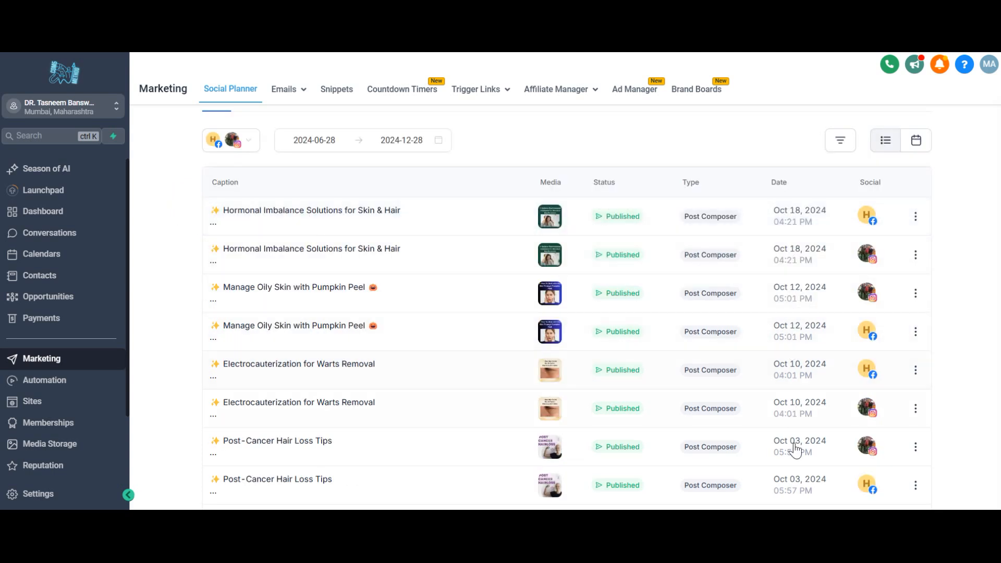
pyautogui.scroll(-3, 777, 414)
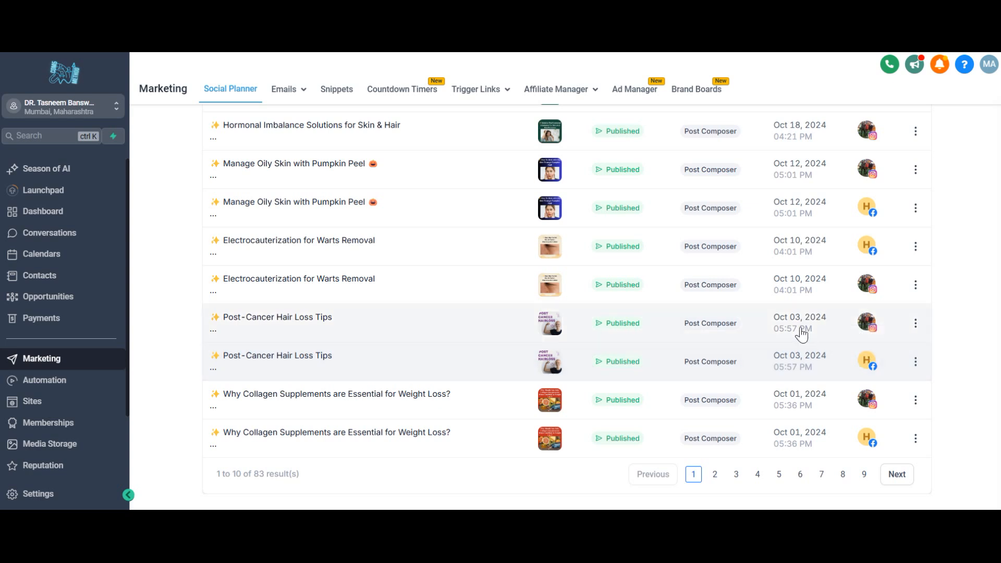
pyautogui.scroll(4, 801, 300)
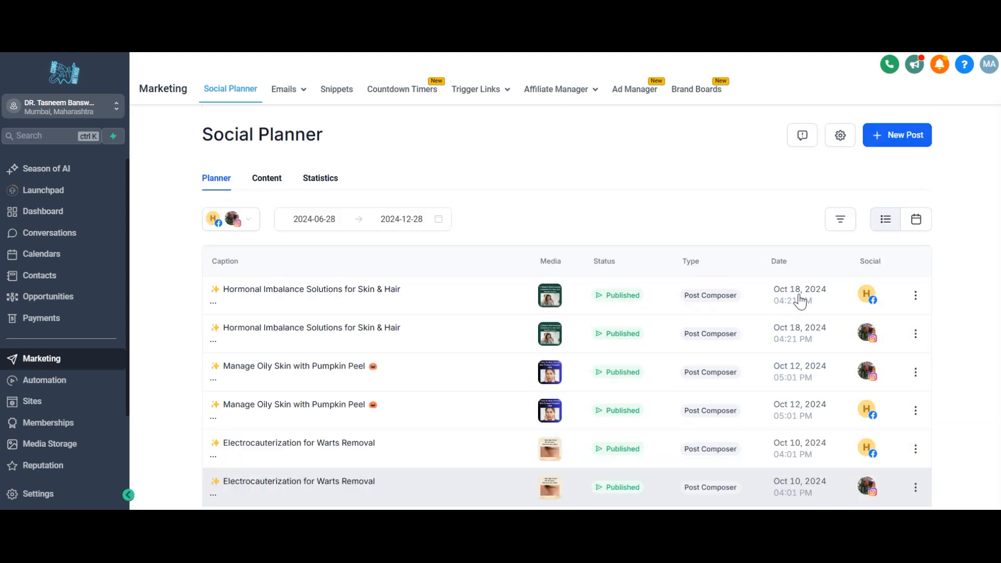
pyautogui.click(918, 223)
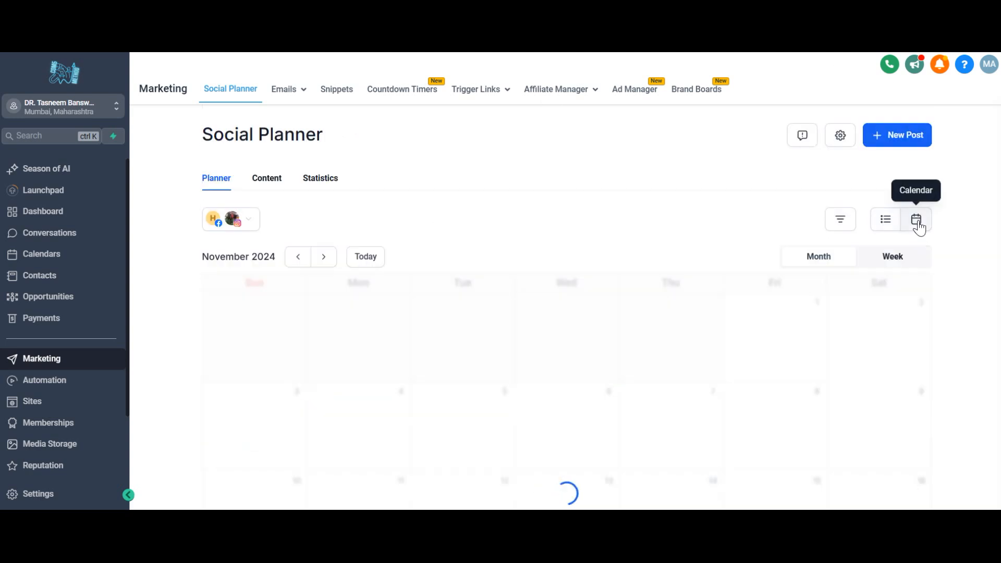
pyautogui.click(291, 258)
pyautogui.scroll(-3, 699, 390)
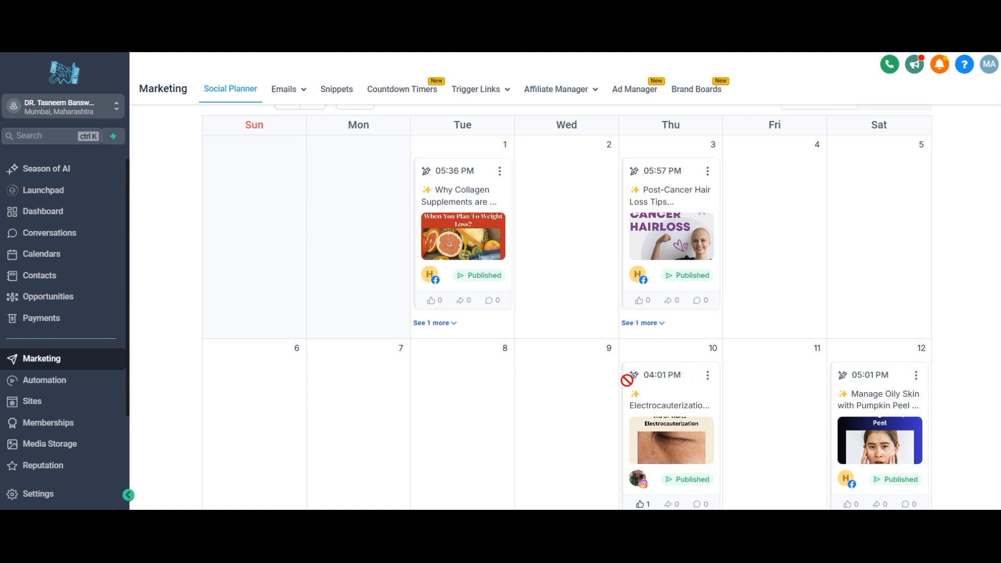
pyautogui.scroll(3, 626, 383)
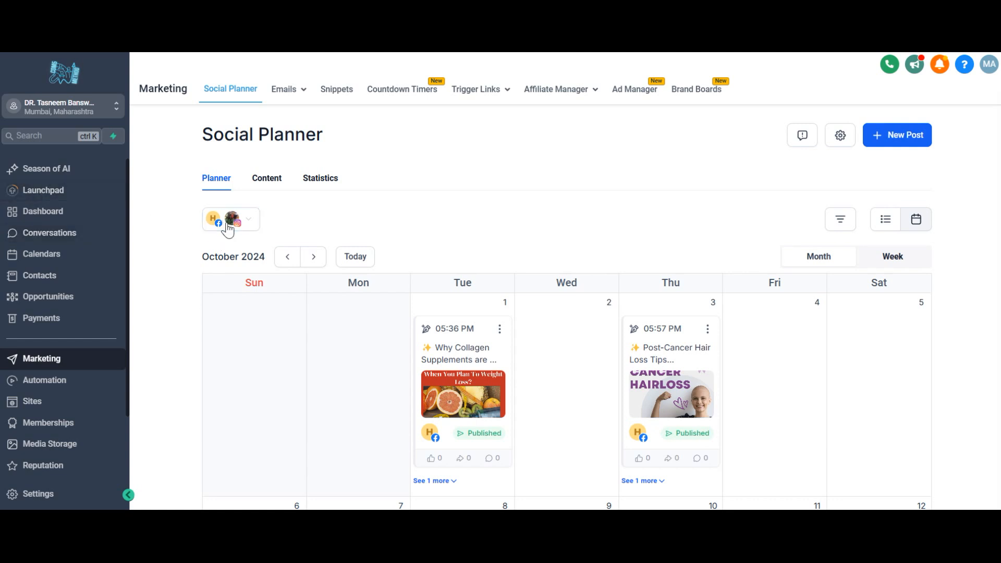
# Create a new social post and target all connected accounts, covering both Facebook and Instagram
pyautogui.click(900, 142)
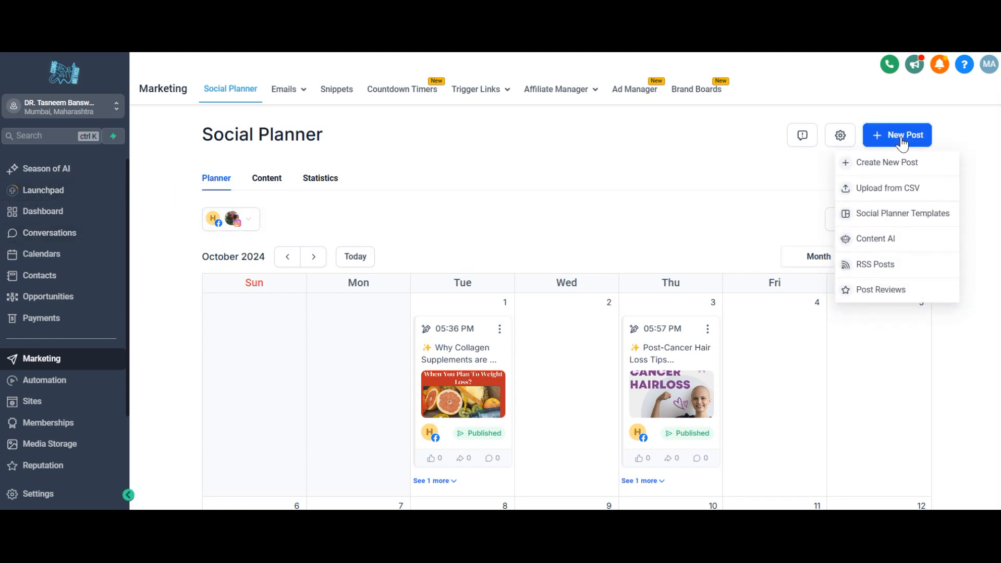
pyautogui.click(887, 169)
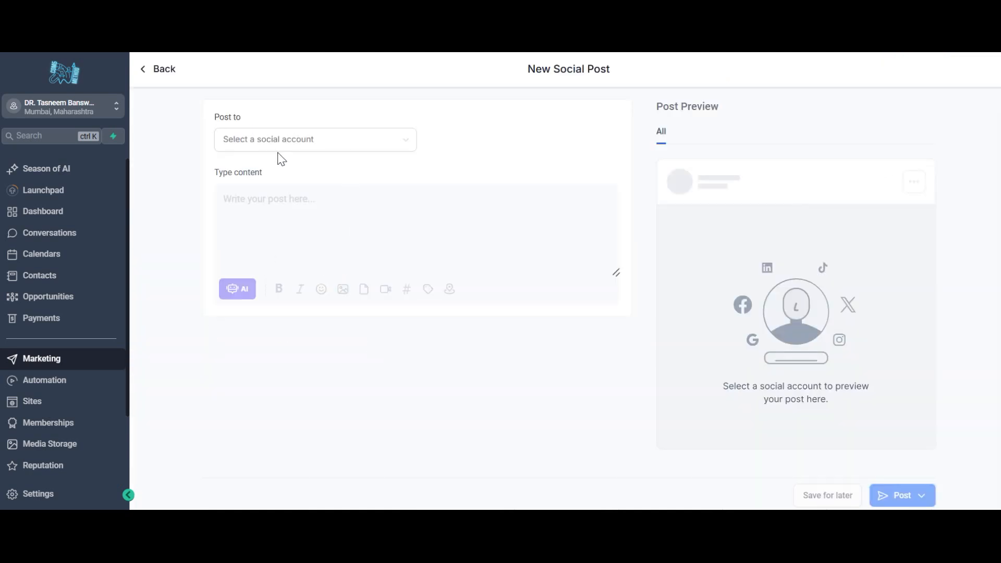
pyautogui.click(245, 151)
pyautogui.click(226, 249)
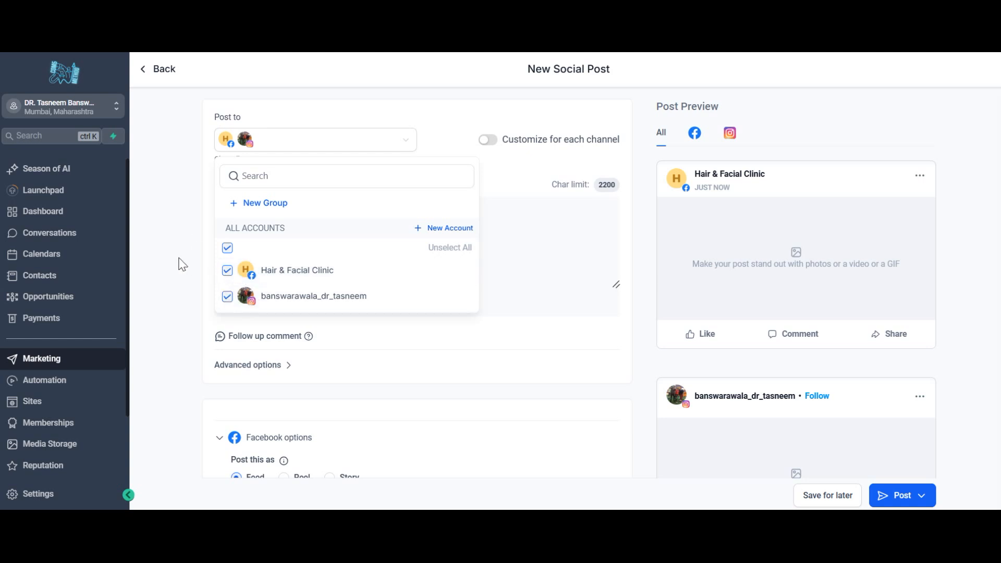
pyautogui.click(202, 287)
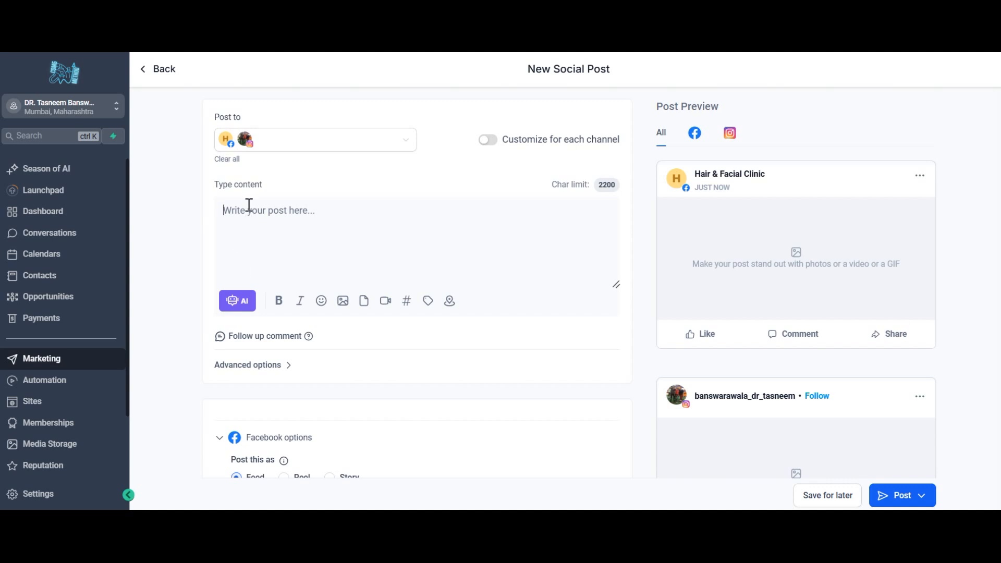
# Open the AI content generation form for the post's text
pyautogui.click(239, 305)
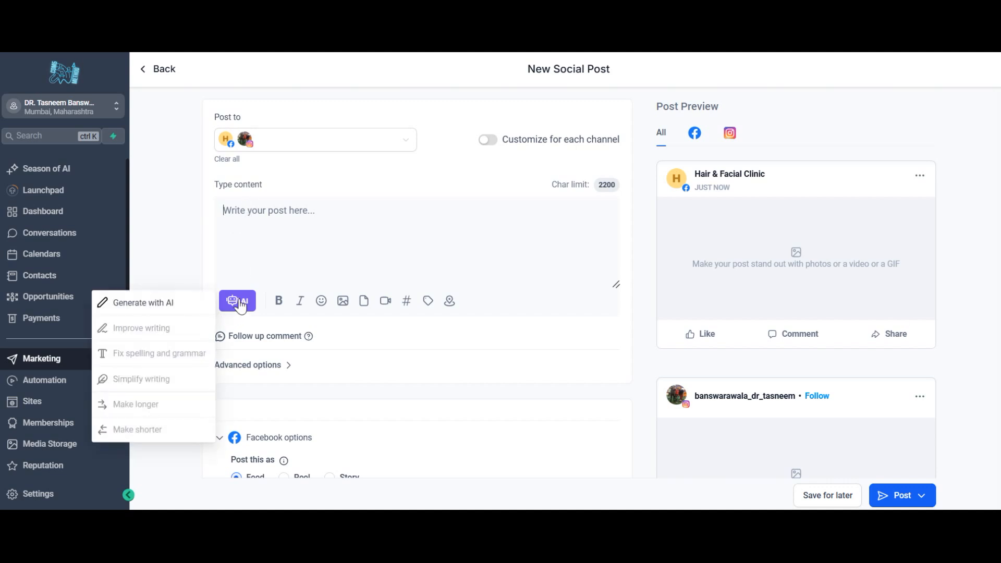
pyautogui.click(144, 305)
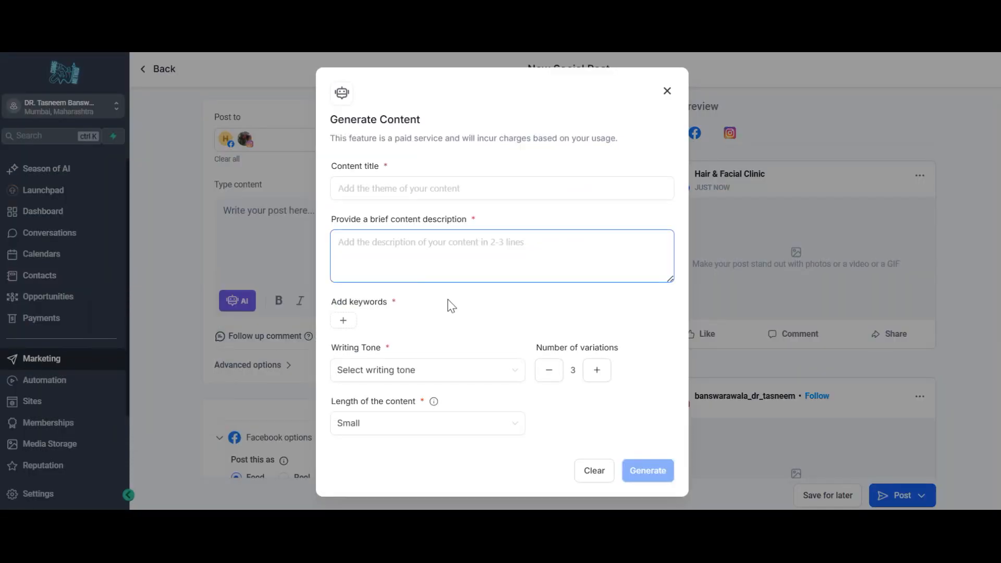
pyautogui.click(335, 198)
pyautogui.click(380, 271)
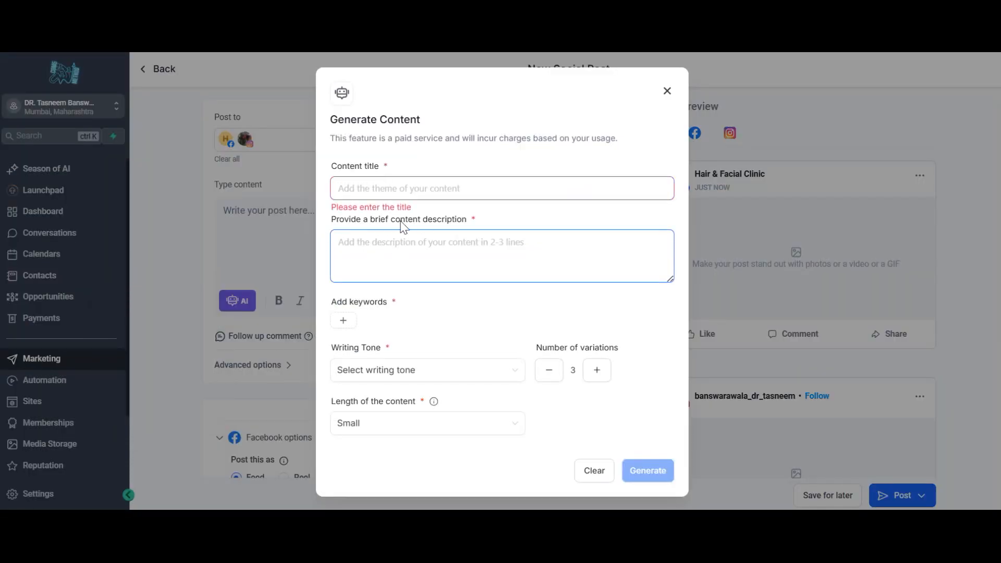
# Copy "how to take care of your skin and hair while traveling" from Notepad into the brief content description
pyautogui.hotkey('alt', 'Tab')
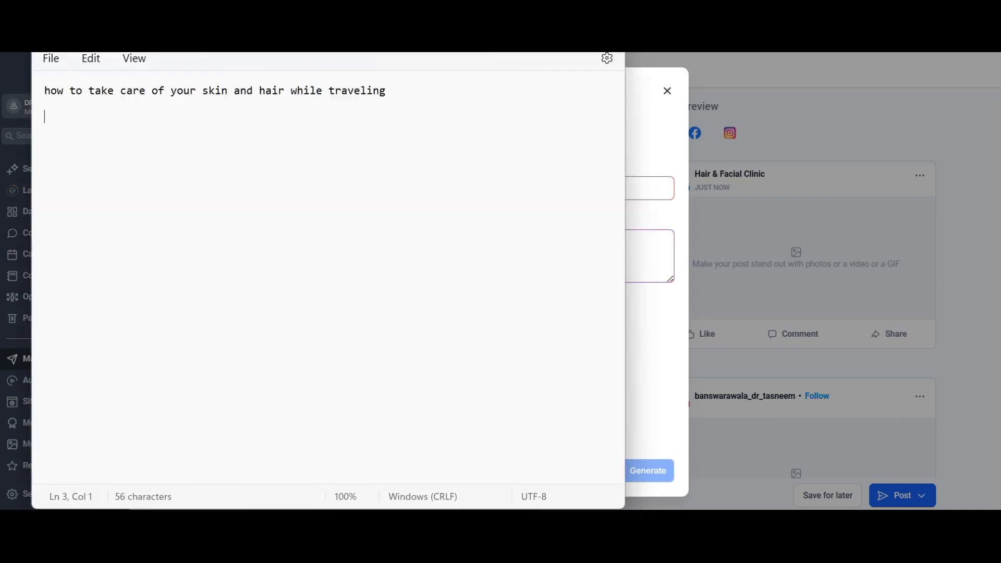
pyautogui.moveTo(49, 93); pyautogui.dragTo(392, 99)
pyautogui.hotkey('ctrl', 'c')
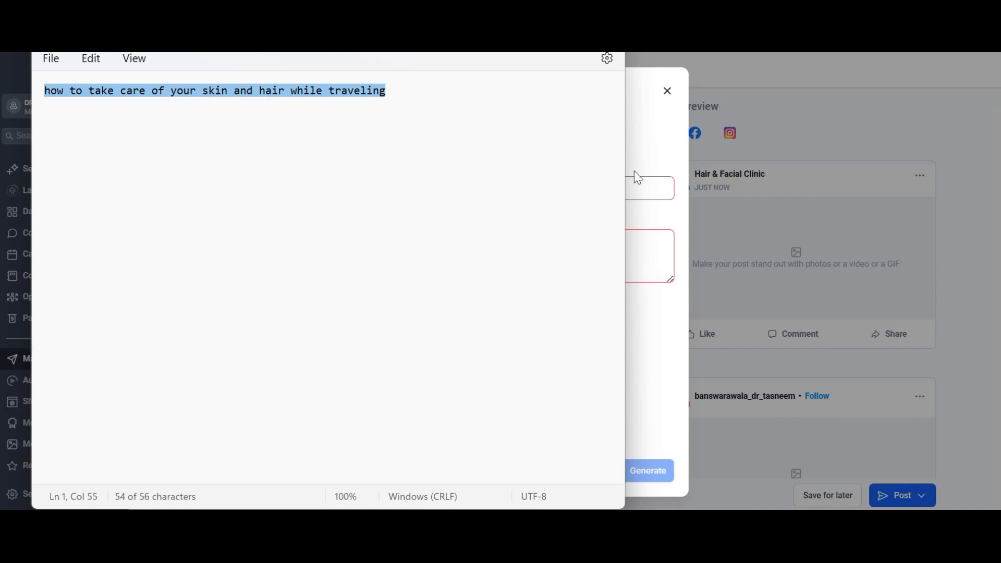
pyautogui.click(664, 152)
pyautogui.hotkey('ctrl', 'v')
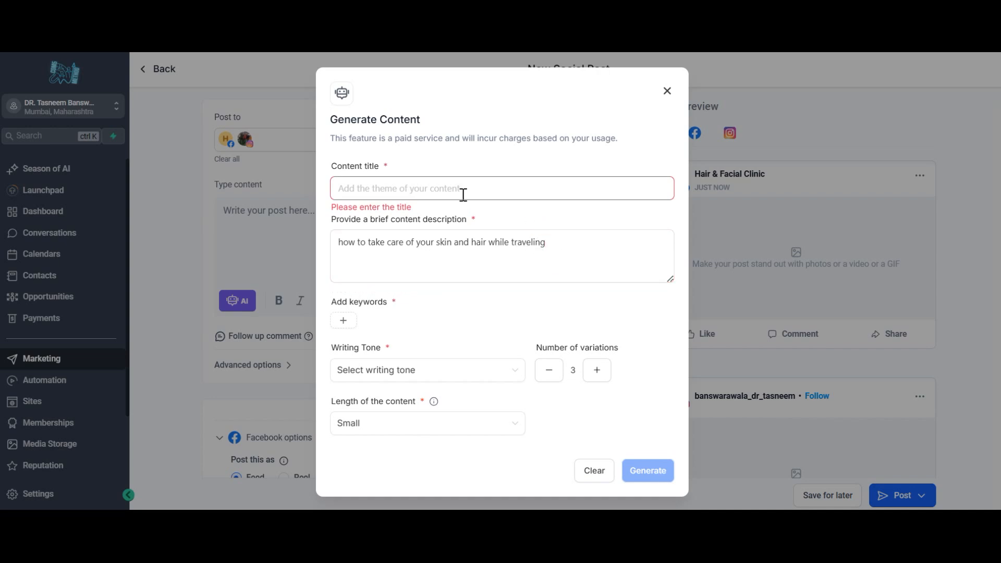
# Set the content title to "Take care of your skin and hair", reusing the wording from the description
pyautogui.click(415, 250)
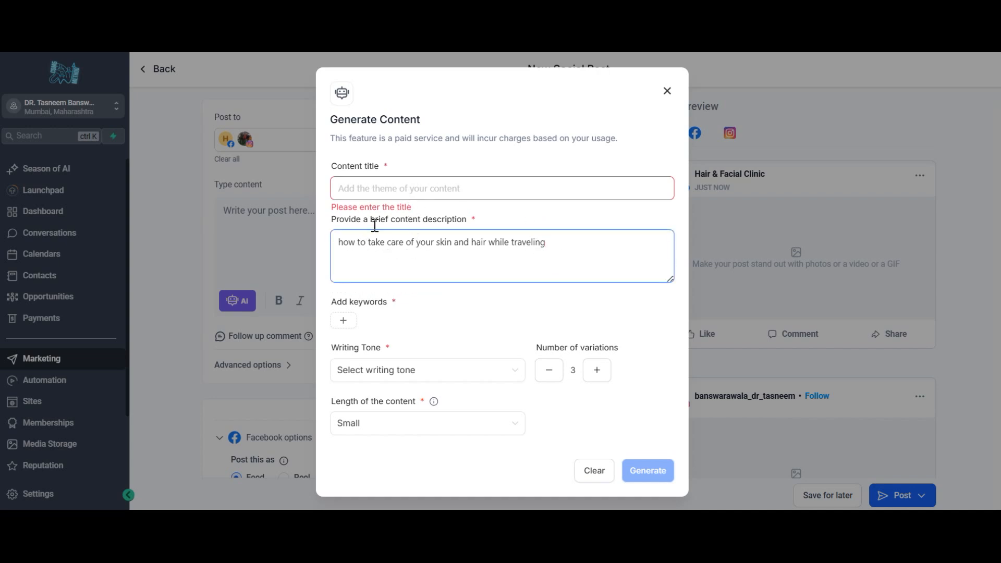
pyautogui.moveTo(369, 242); pyautogui.dragTo(493, 245)
pyautogui.hotkey('ctrl', 'c')
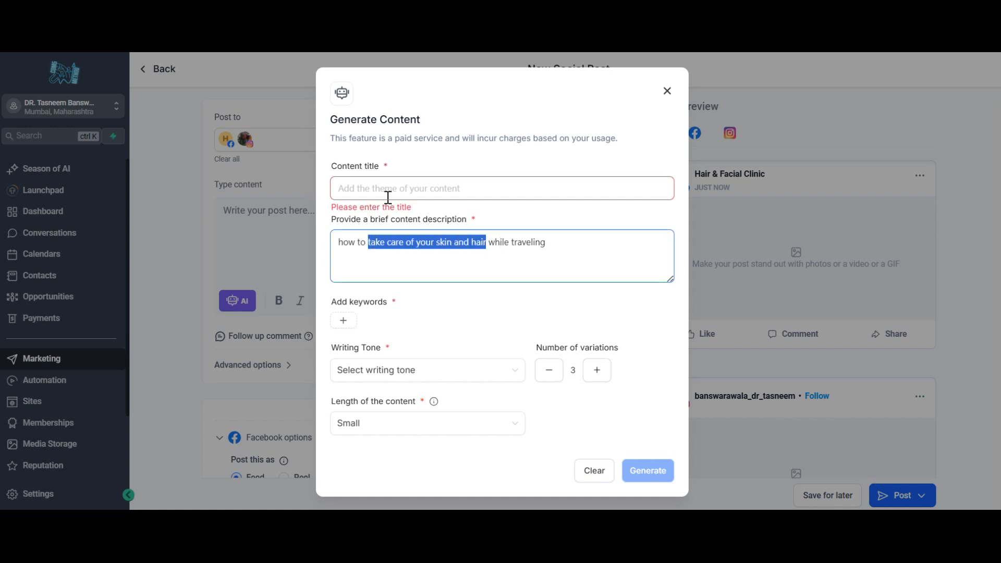
pyautogui.click(373, 191)
pyautogui.hotkey('ctrl', 'v')
pyautogui.write('T')
# Correct the content description to read "How to take care of your skin and hair while traveling?"
pyautogui.click(346, 243)
pyautogui.moveTo(339, 242); pyautogui.dragTo(343, 243)
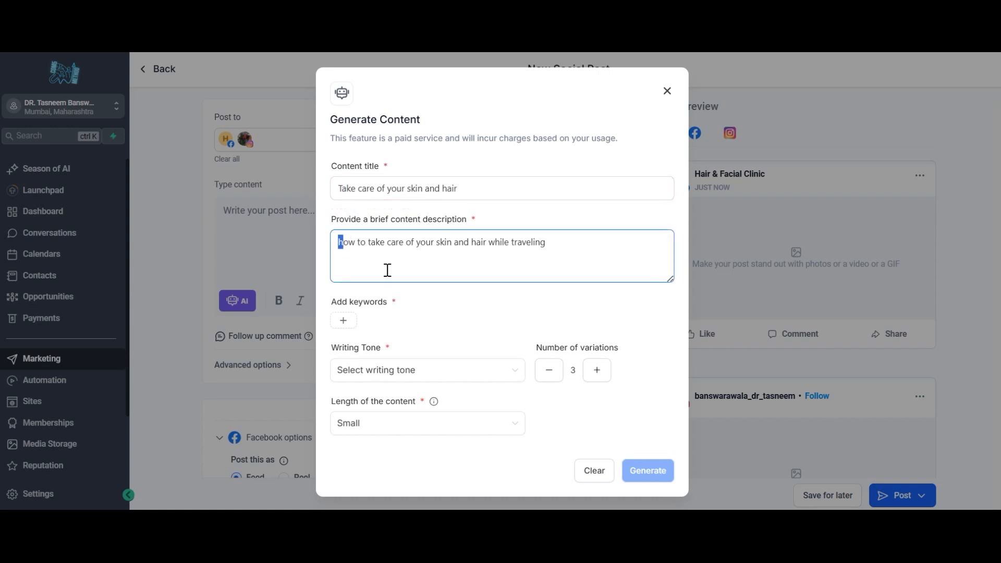
pyautogui.write('H')
pyautogui.click(474, 266)
pyautogui.write('?')
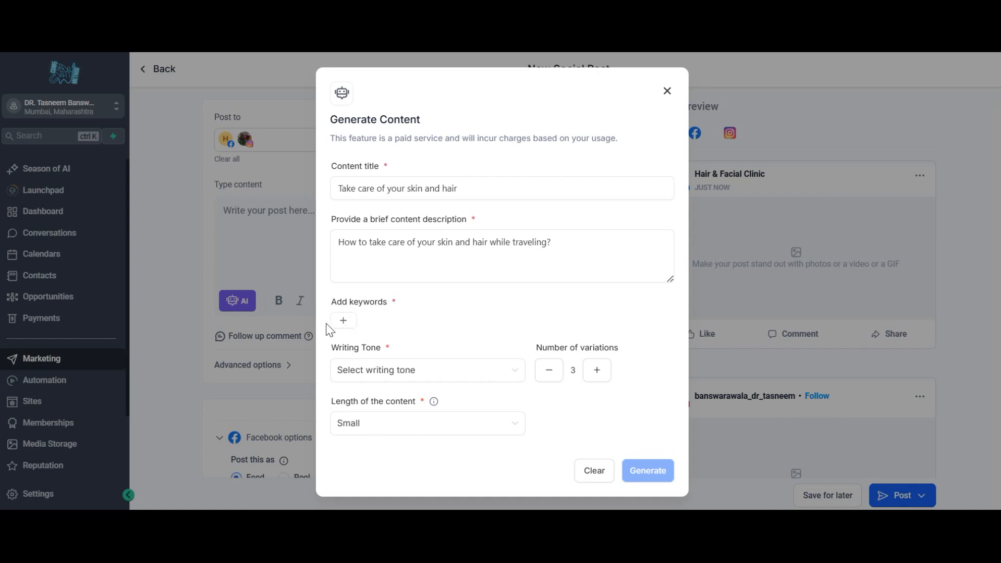
# Add the keyword "skin and hair care in India" to the content request
pyautogui.click(343, 320)
pyautogui.write('skin and hair care in India')
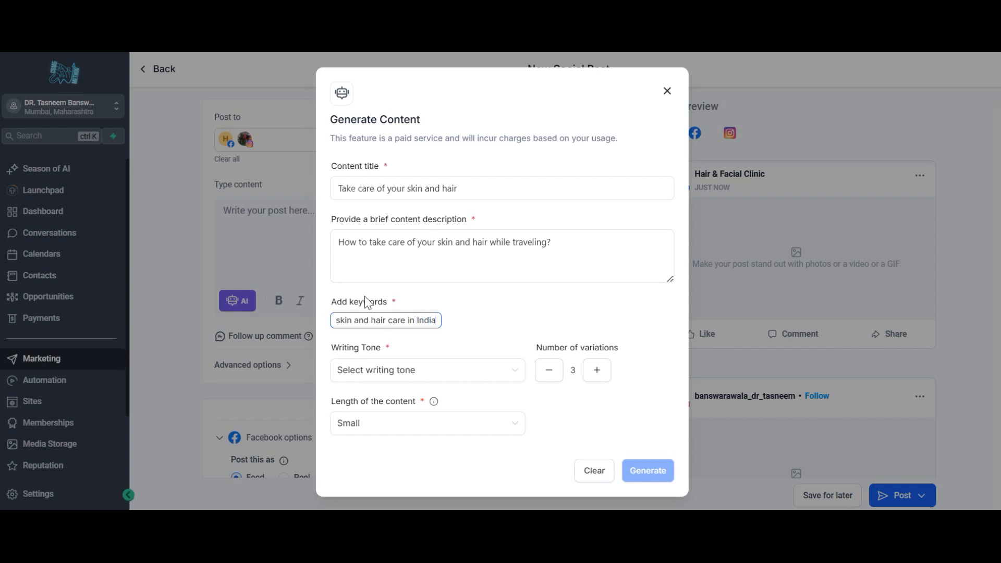
pyautogui.press('Return')
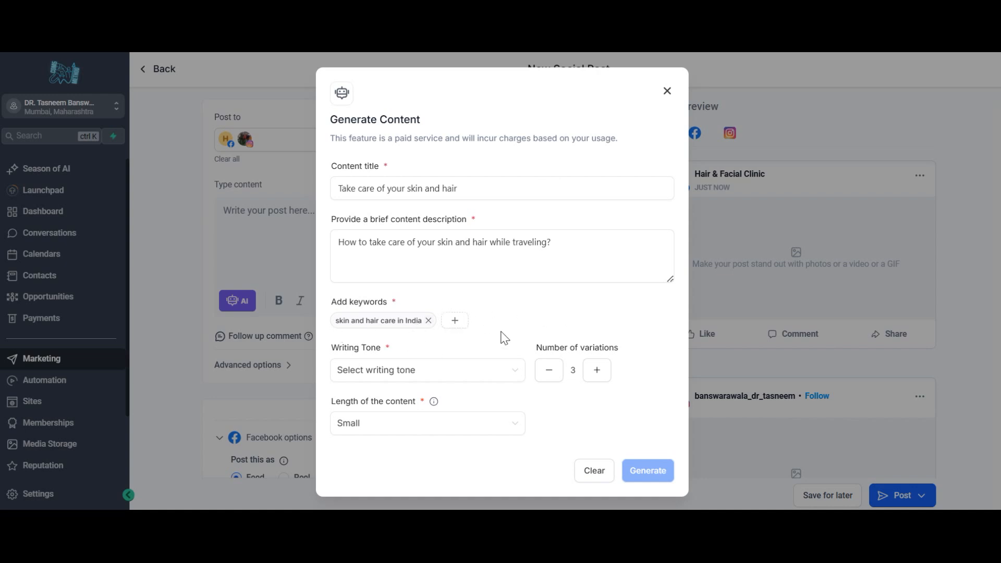
# Look through the available writing tones and set the tone to Funny
pyautogui.click(382, 371)
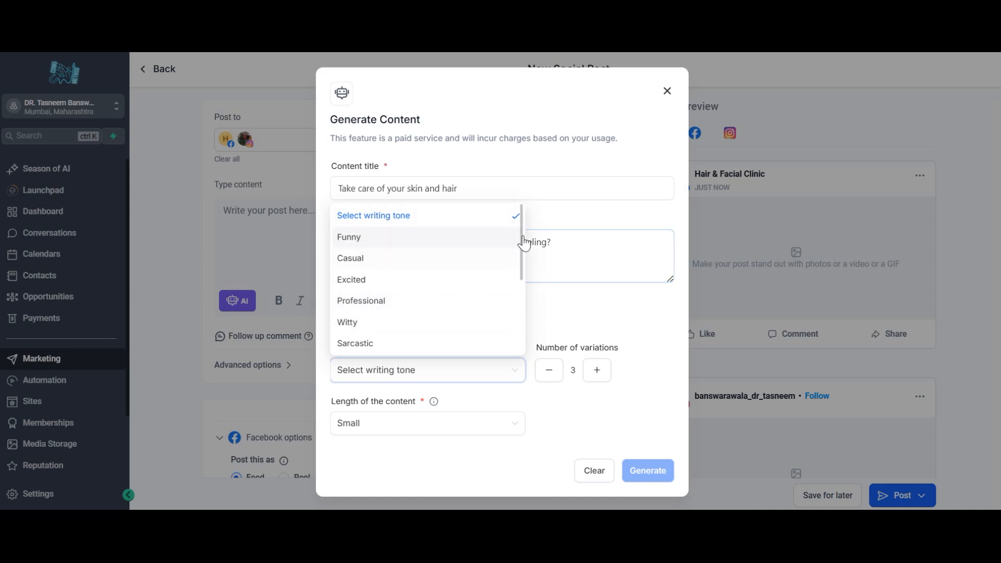
pyautogui.moveTo(524, 239); pyautogui.dragTo(521, 335)
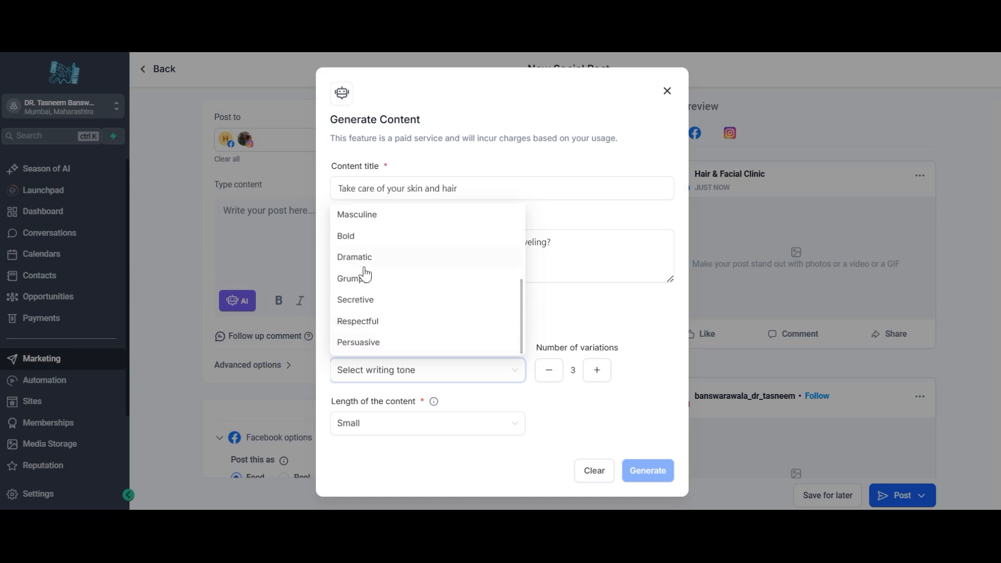
pyautogui.scroll(5, 401, 297)
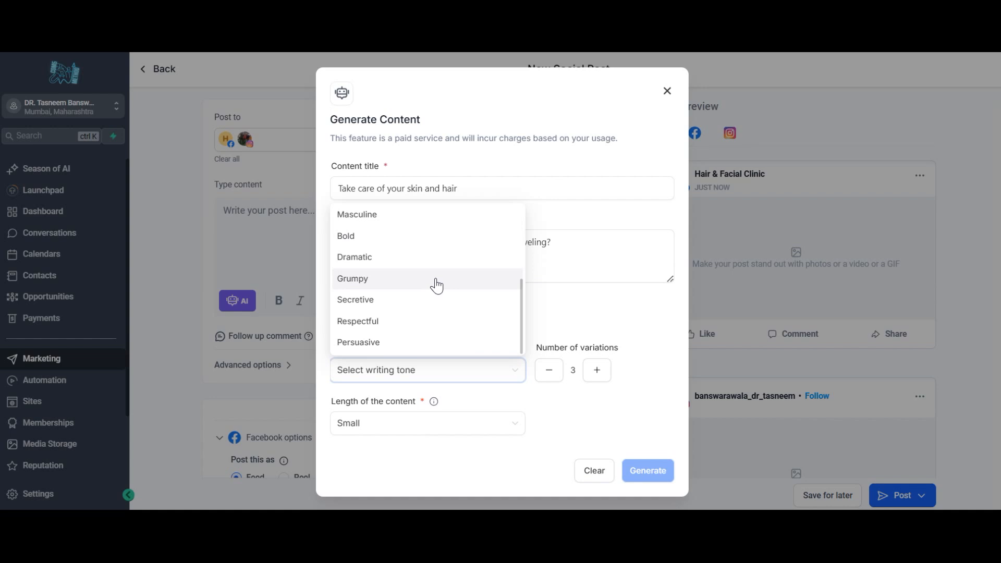
pyautogui.scroll(5, 438, 288)
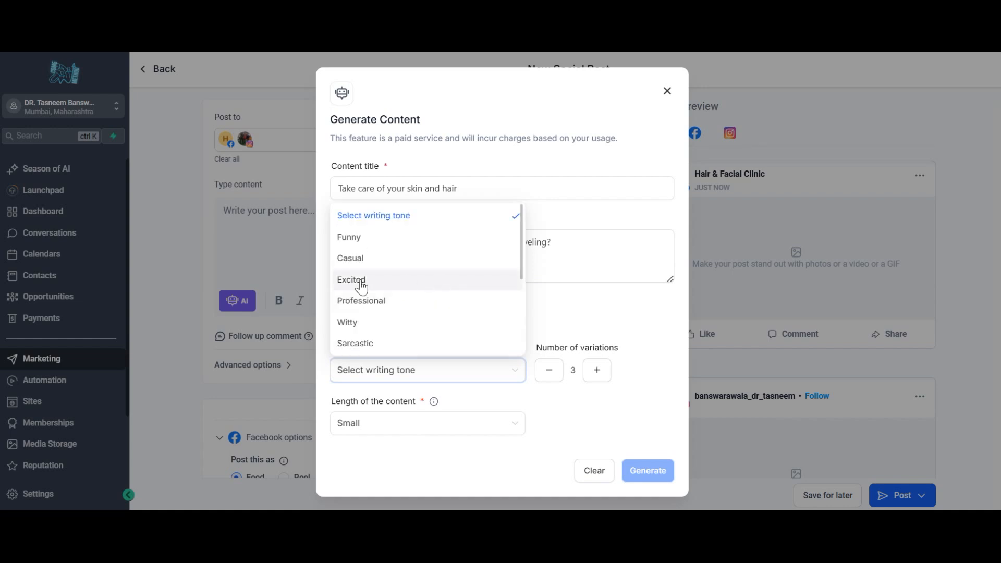
pyautogui.click(355, 240)
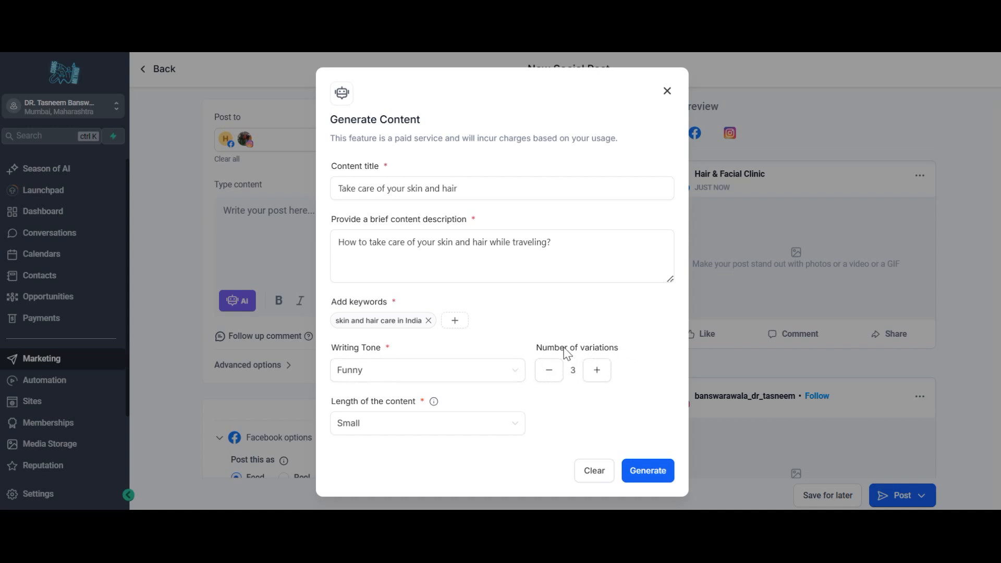
# Set the number of content variations to 1
pyautogui.click(594, 371)
pyautogui.click(595, 372)
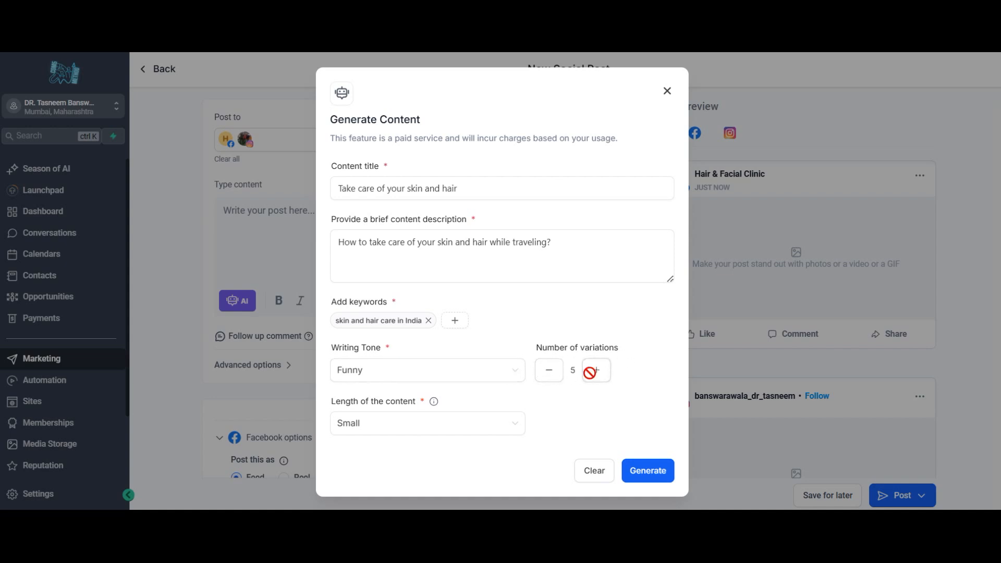
pyautogui.click(542, 378)
# Set the content length to Medium and generate the AI content
pyautogui.click(384, 425)
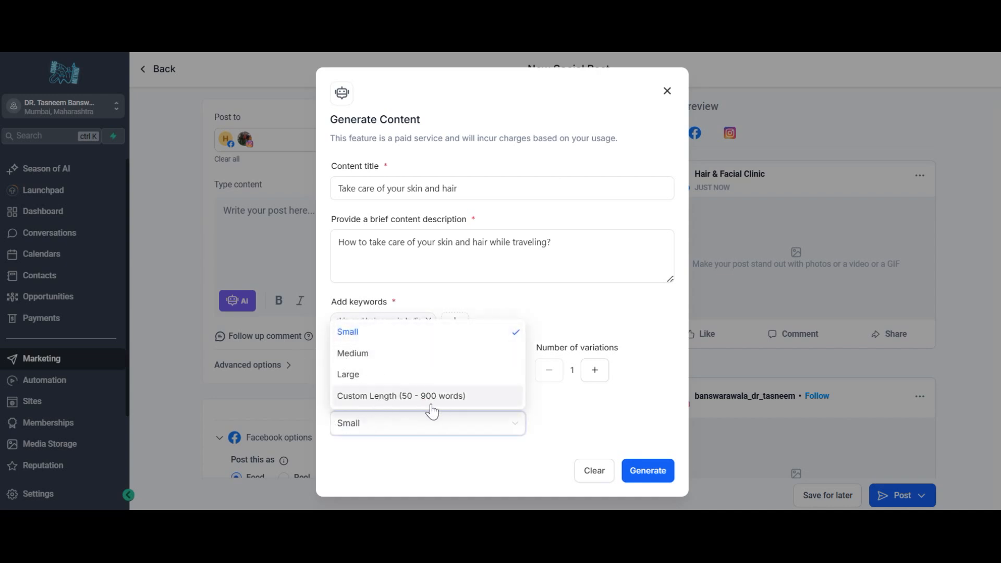
pyautogui.click(371, 354)
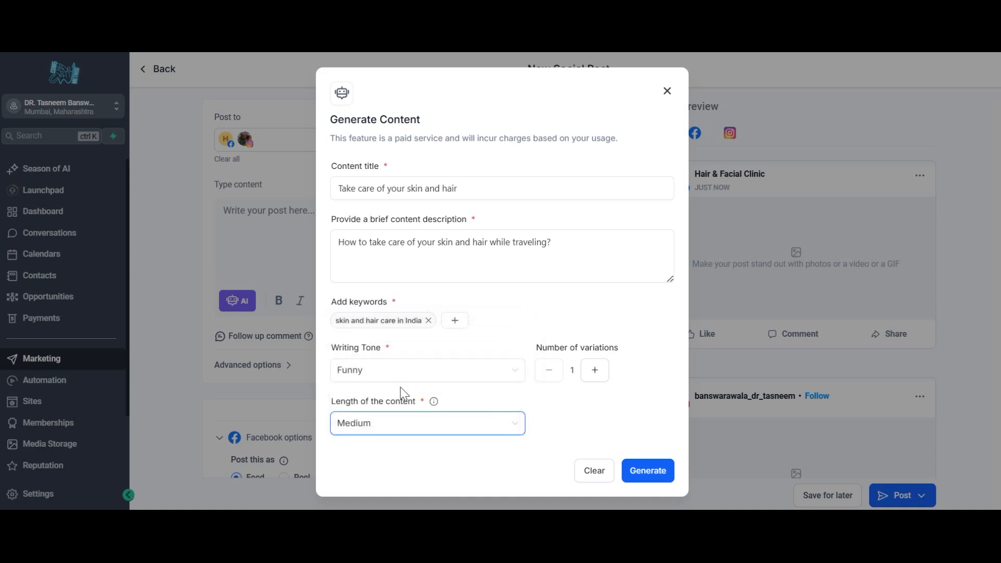
pyautogui.click(568, 409)
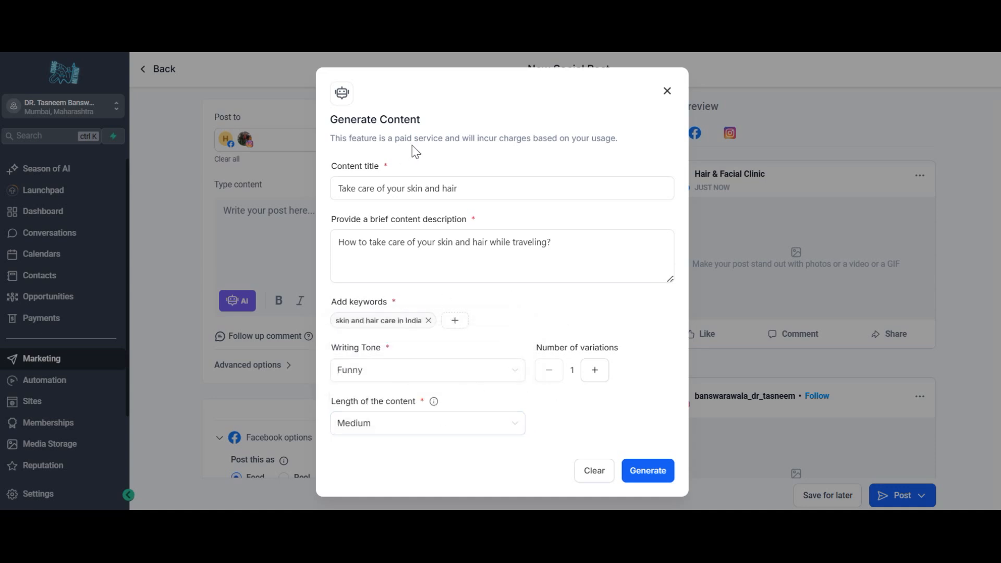
pyautogui.click(654, 473)
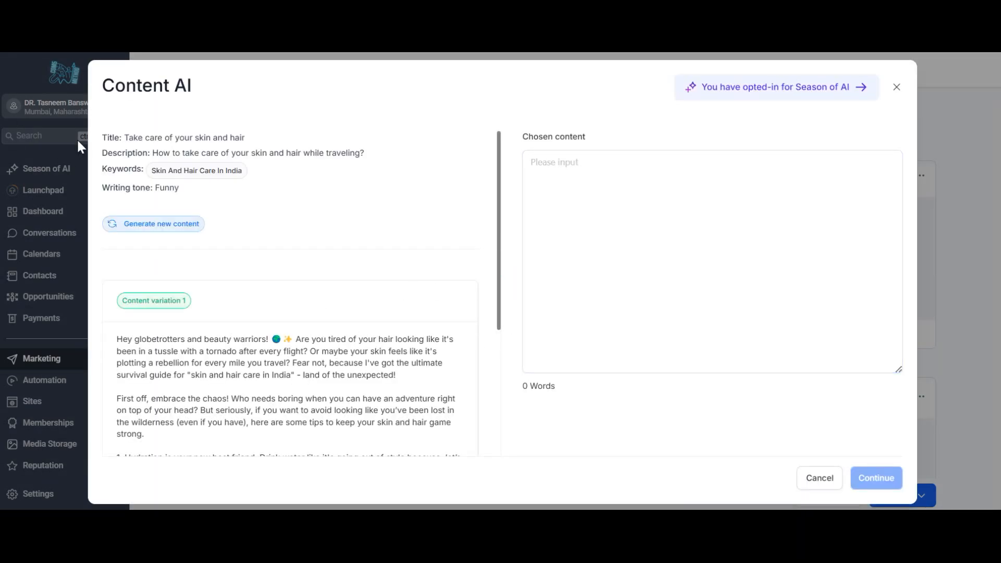
# Examine the content request details and the generated variation, including its use of the keyword and the closing hashtags
pyautogui.moveTo(110, 137); pyautogui.dragTo(227, 185)
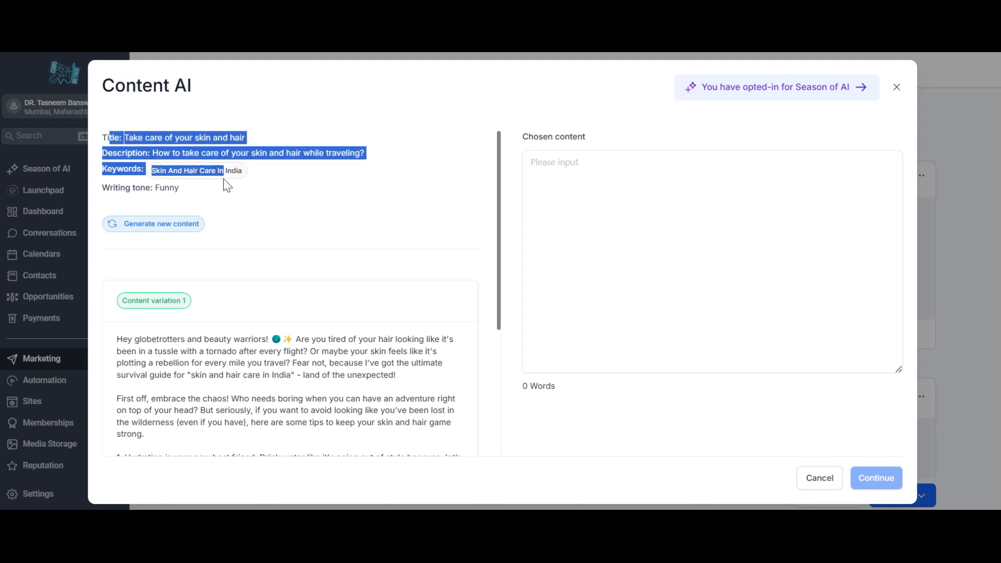
pyautogui.click(313, 213)
pyautogui.moveTo(498, 212); pyautogui.dragTo(520, 312)
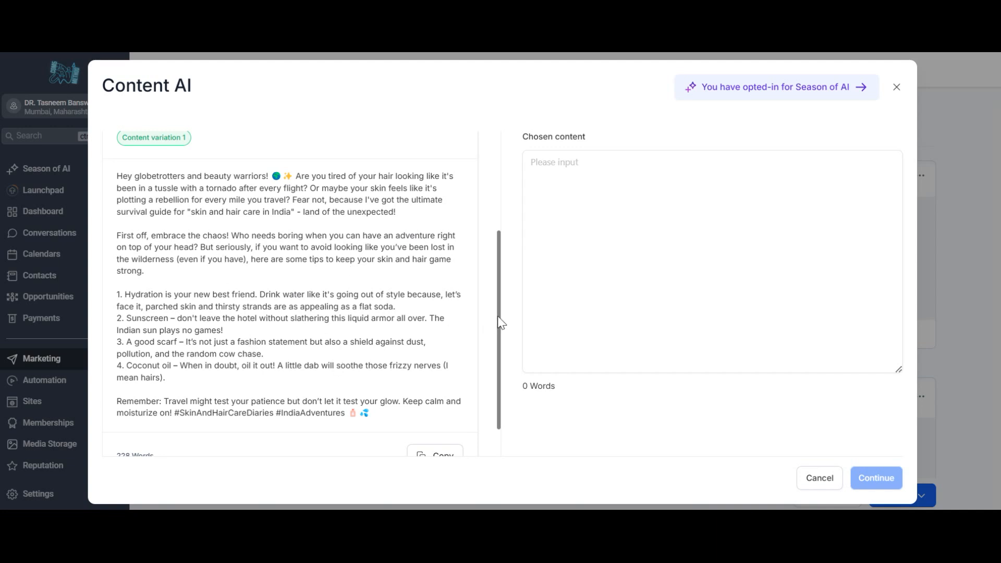
pyautogui.scroll(1, 498, 317)
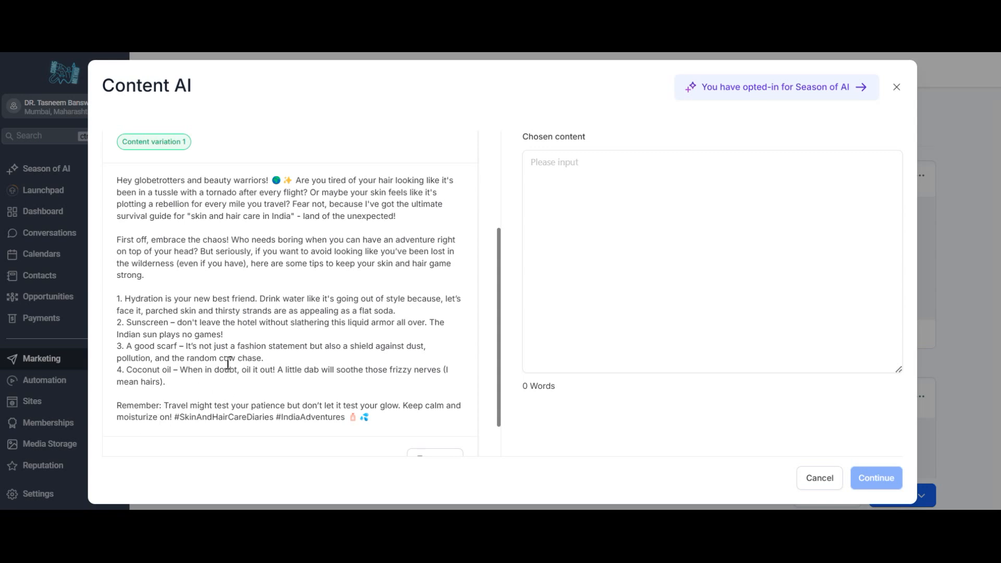
pyautogui.scroll(-1, 228, 364)
pyautogui.scroll(2, 240, 357)
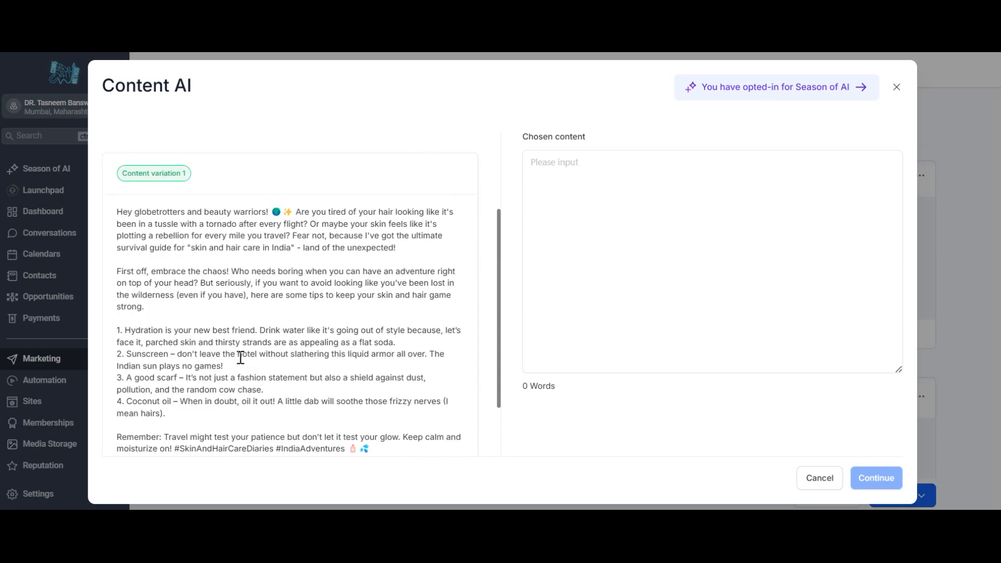
pyautogui.scroll(-2, 240, 358)
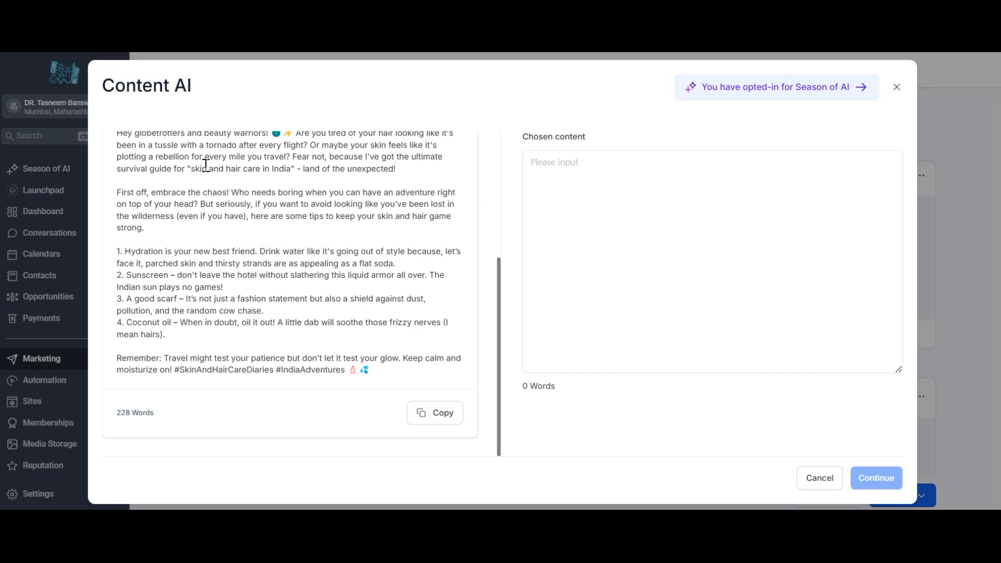
pyautogui.moveTo(176, 168); pyautogui.dragTo(301, 173)
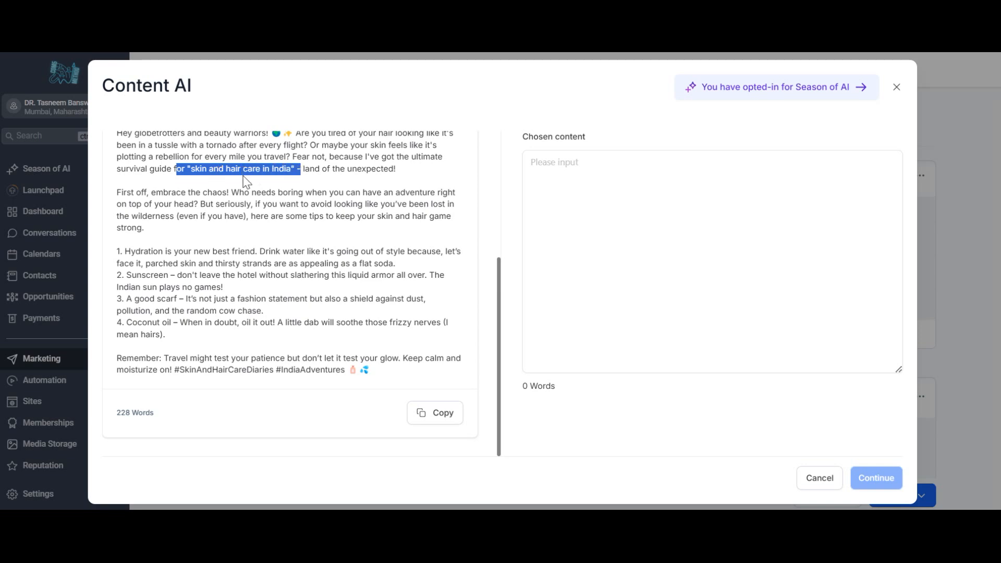
pyautogui.click(284, 209)
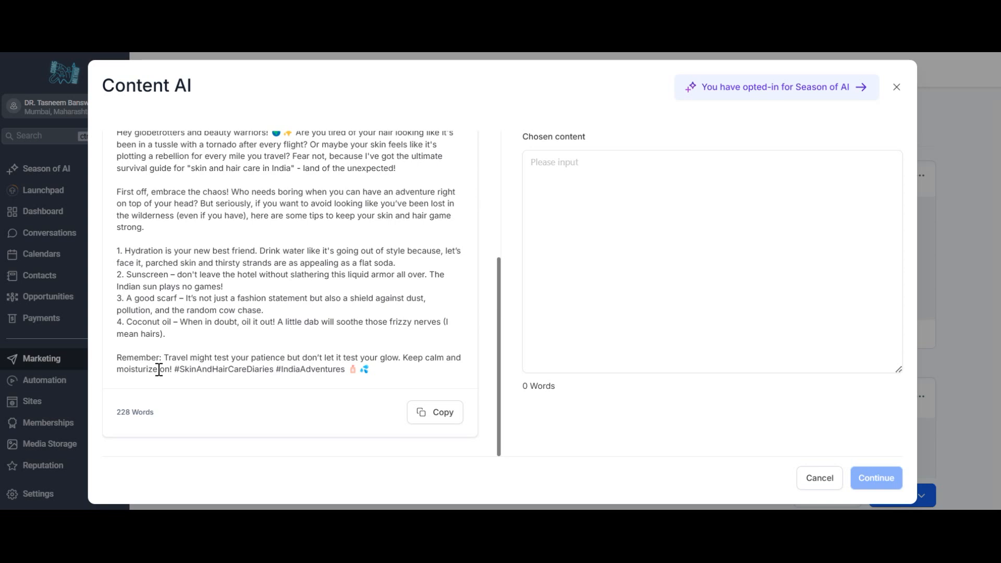
pyautogui.moveTo(141, 366); pyautogui.dragTo(404, 374)
pyautogui.click(286, 186)
pyautogui.scroll(2, 328, 214)
pyautogui.scroll(-2, 313, 261)
# Copy content variation 1 into the chosen content, compare it with the generated text, and cancel Content AI
pyautogui.click(436, 414)
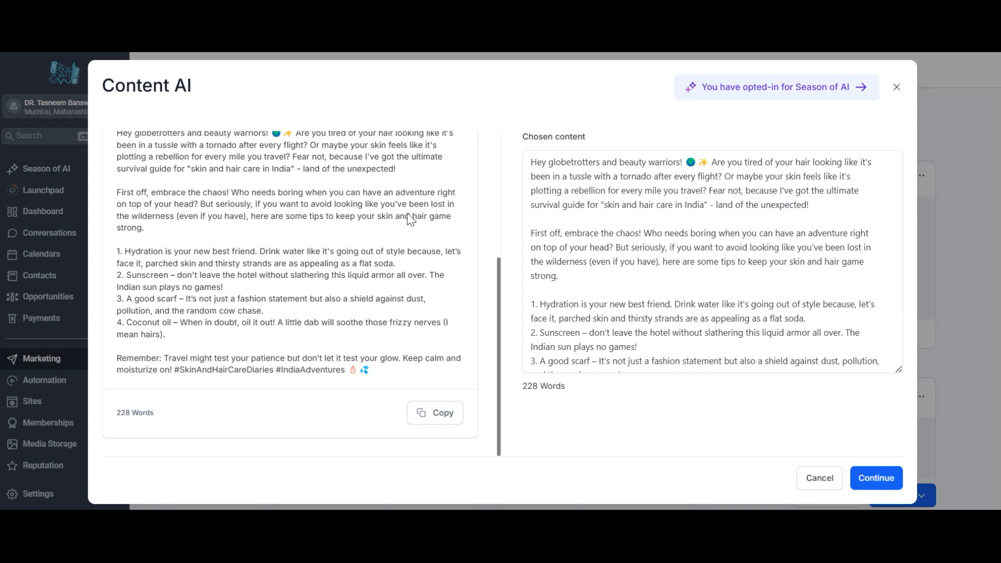
pyautogui.click(651, 239)
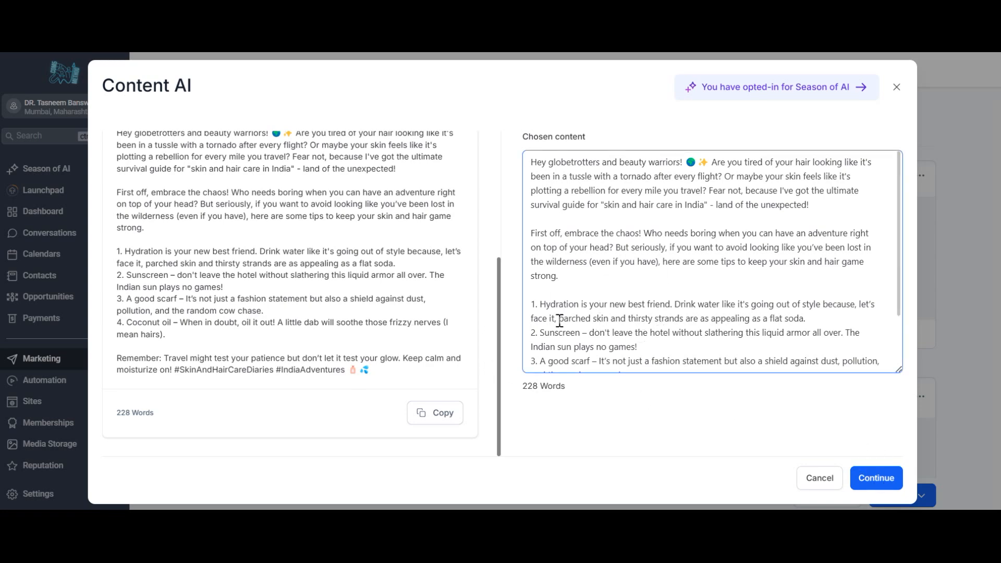
pyautogui.scroll(4, 279, 274)
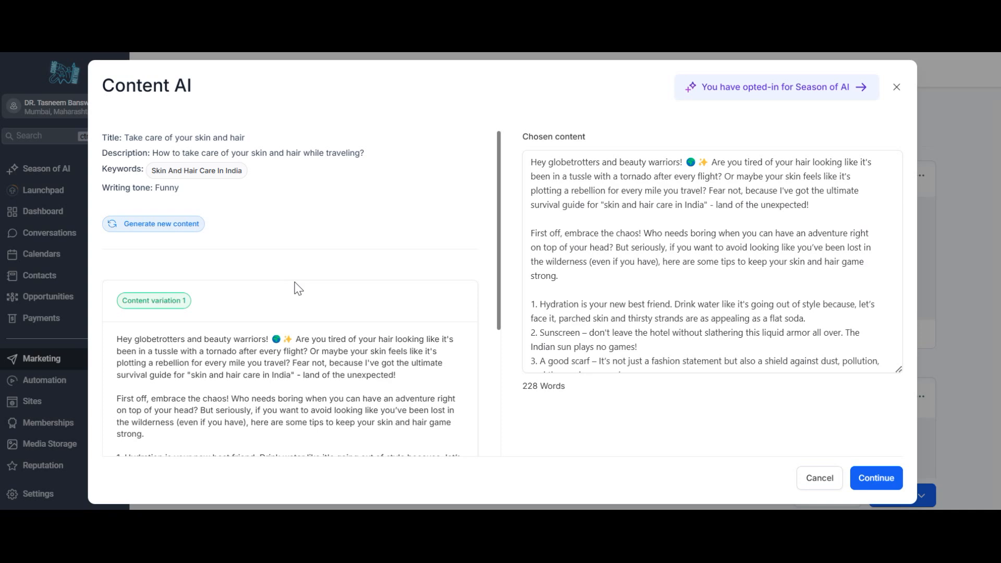
pyautogui.scroll(-4, 295, 286)
pyautogui.scroll(-3, 578, 284)
pyautogui.scroll(3, 741, 264)
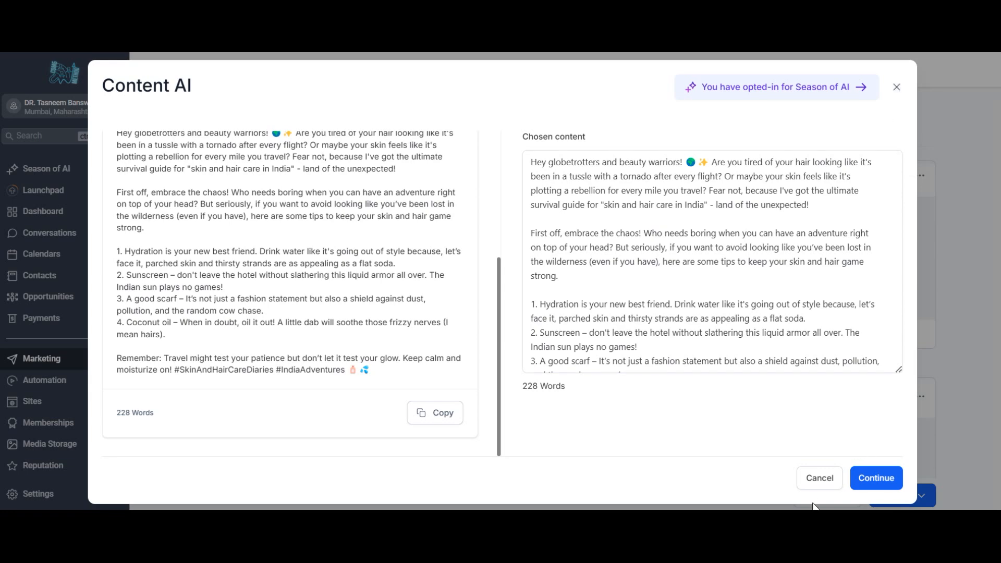
pyautogui.click(817, 480)
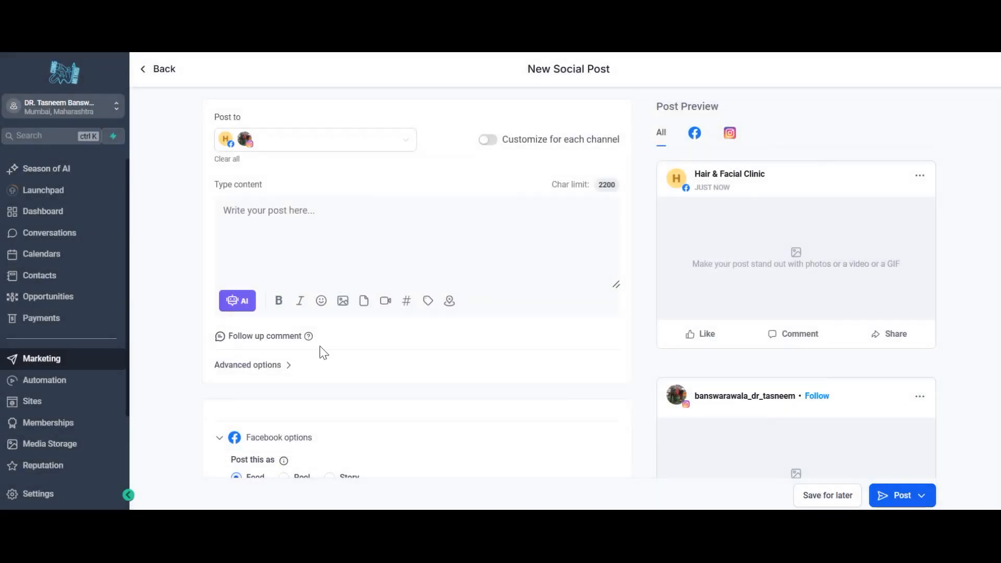
# Start creating an AI image for the post and copy "take care of your skin and hair" from the Notepad note
pyautogui.click(343, 307)
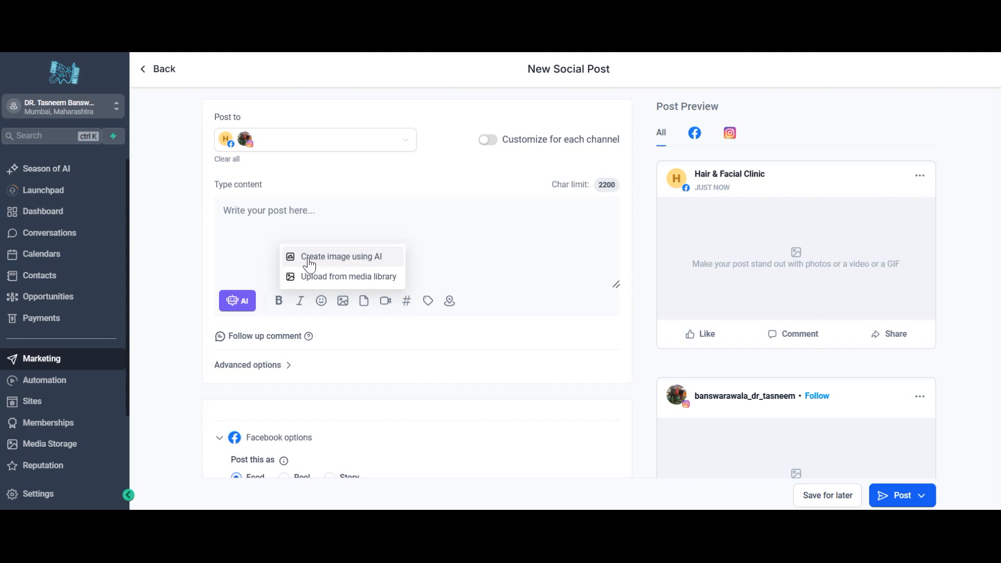
pyautogui.click(343, 260)
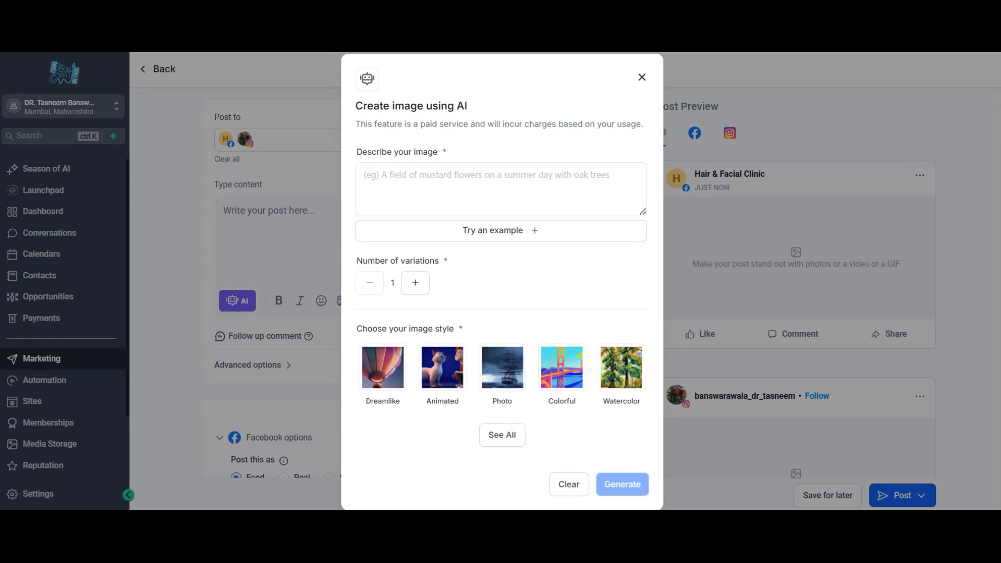
pyautogui.hotkey('alt', 'Tab')
pyautogui.click(220, 185)
pyautogui.moveTo(92, 91); pyautogui.dragTo(233, 98)
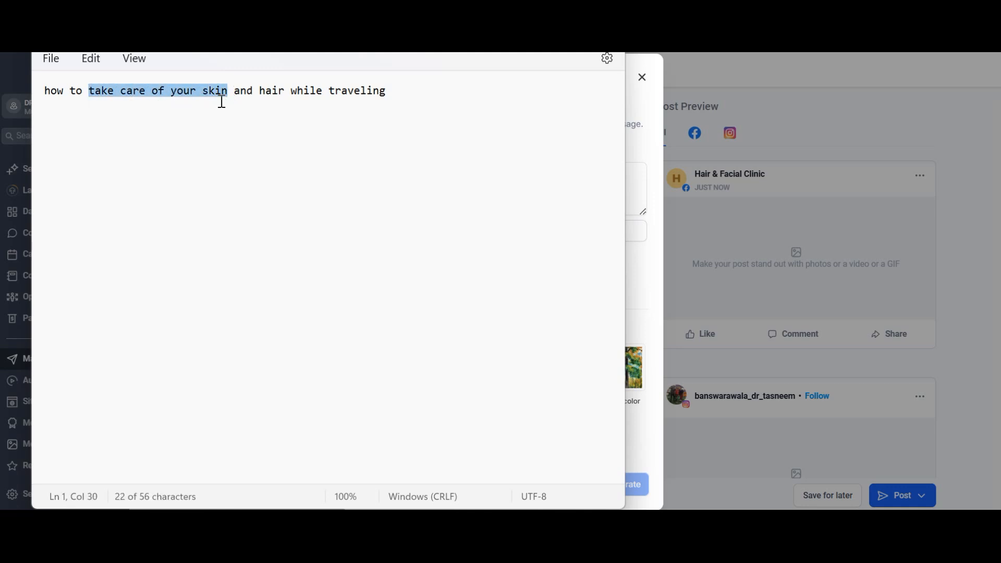
pyautogui.click(102, 103)
pyautogui.moveTo(92, 89); pyautogui.dragTo(286, 105)
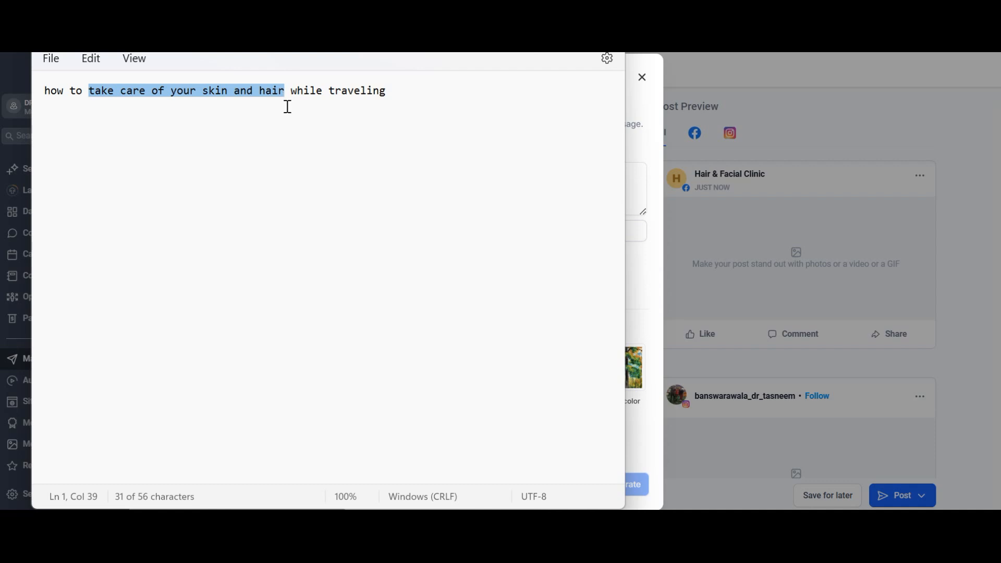
# Describe the AI image as "take care of your skin and hair" using the copied text
pyautogui.click(643, 145)
pyautogui.click(441, 177)
pyautogui.hotkey('ctrl', 'v')
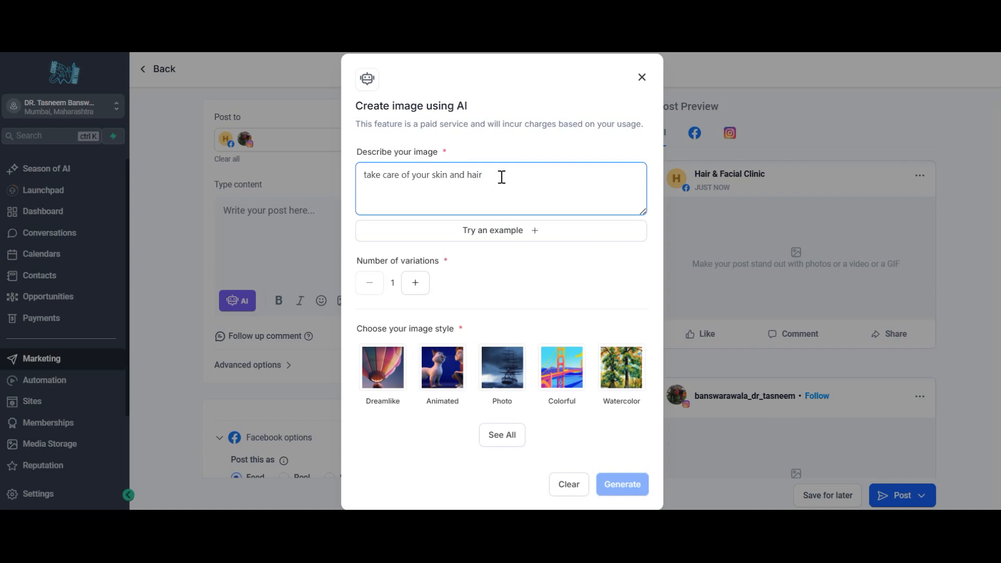
pyautogui.moveTo(501, 177); pyautogui.dragTo(326, 198)
pyautogui.click(431, 189)
# Raise the number of image variations and bring it back down to 1
pyautogui.click(416, 283)
pyautogui.click(416, 283)
pyautogui.click(416, 283)
pyautogui.click(368, 284)
pyautogui.click(368, 284)
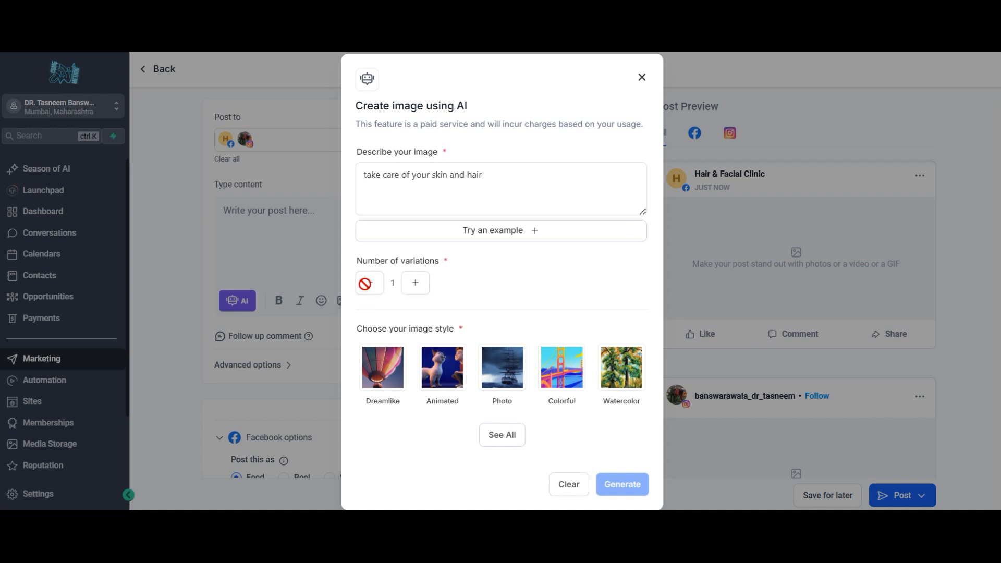
# Show all available image styles and choose the Dreamlike digital art style
pyautogui.click(501, 435)
pyautogui.moveTo(647, 243); pyautogui.dragTo(667, 401)
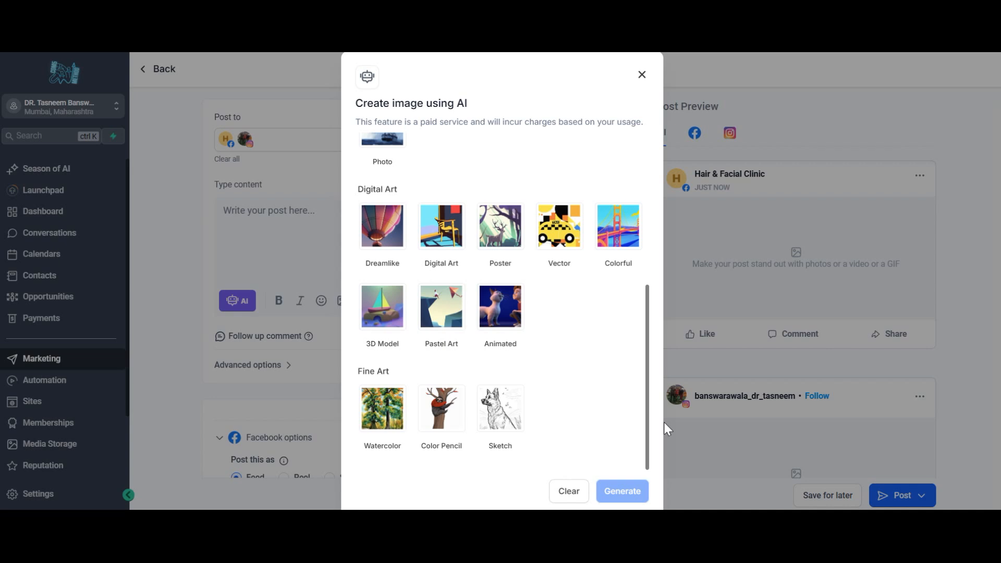
pyautogui.scroll(2, 646, 360)
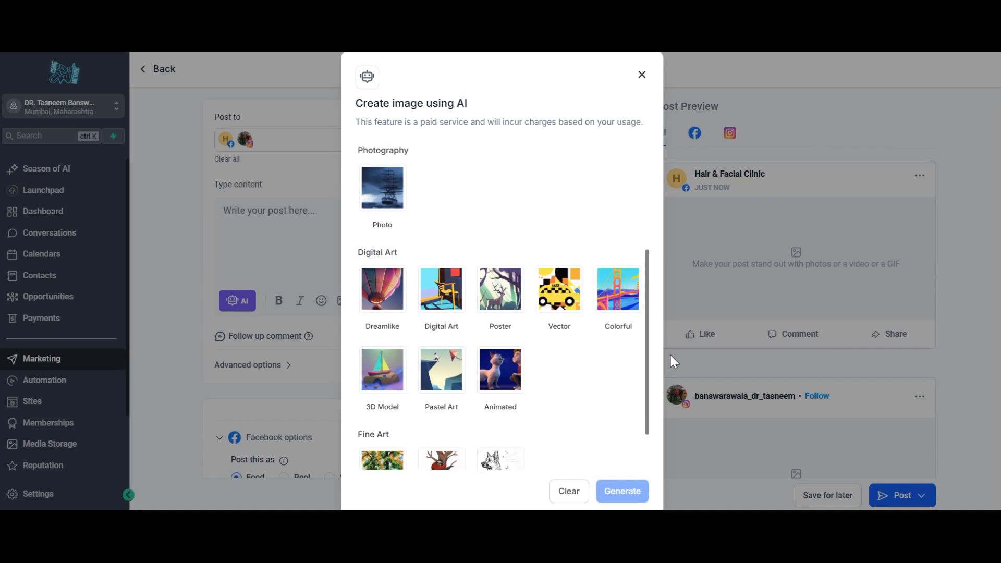
pyautogui.click(379, 307)
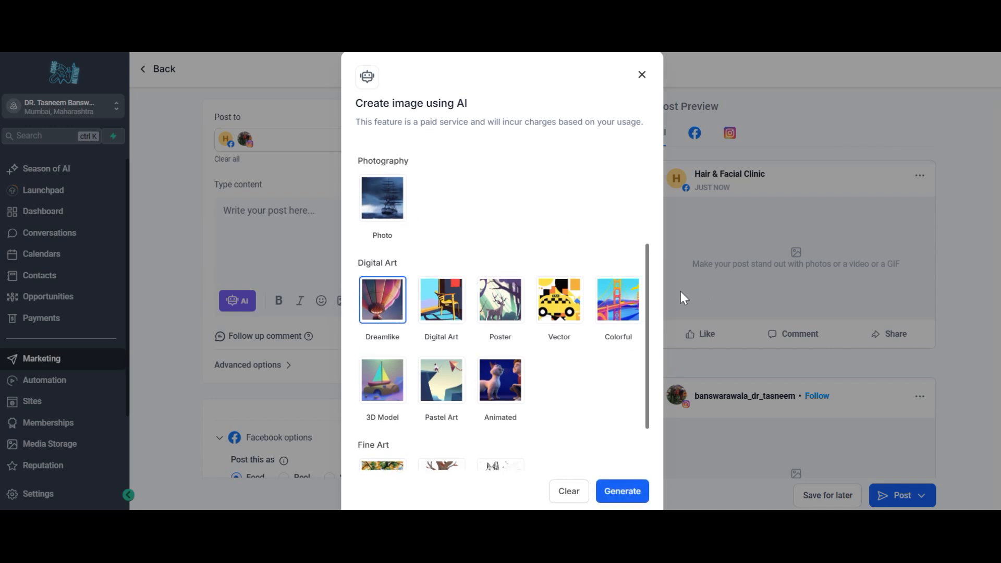
# Look over the other image styles once more and generate the AI image
pyautogui.moveTo(645, 287); pyautogui.dragTo(654, 240)
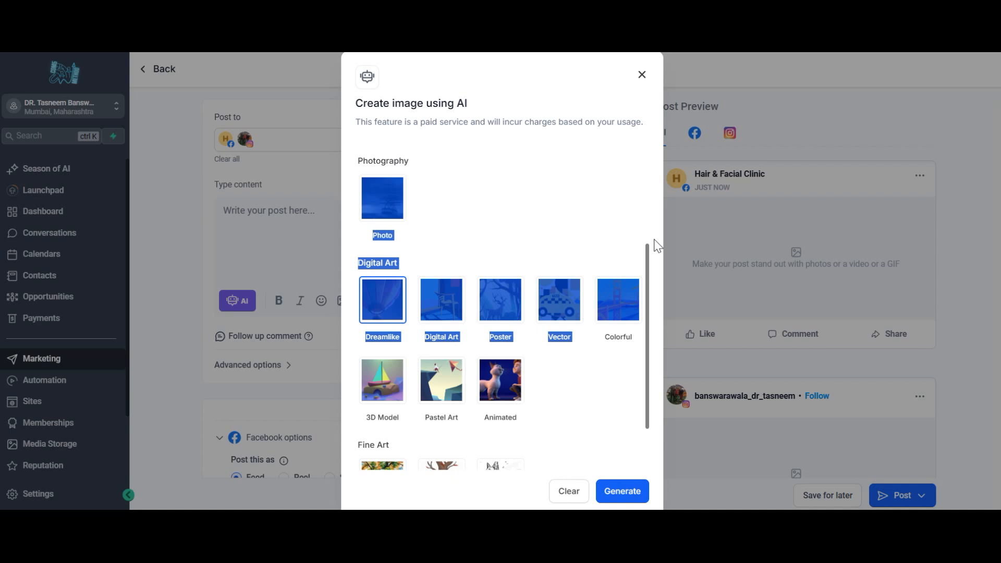
pyautogui.click(457, 213)
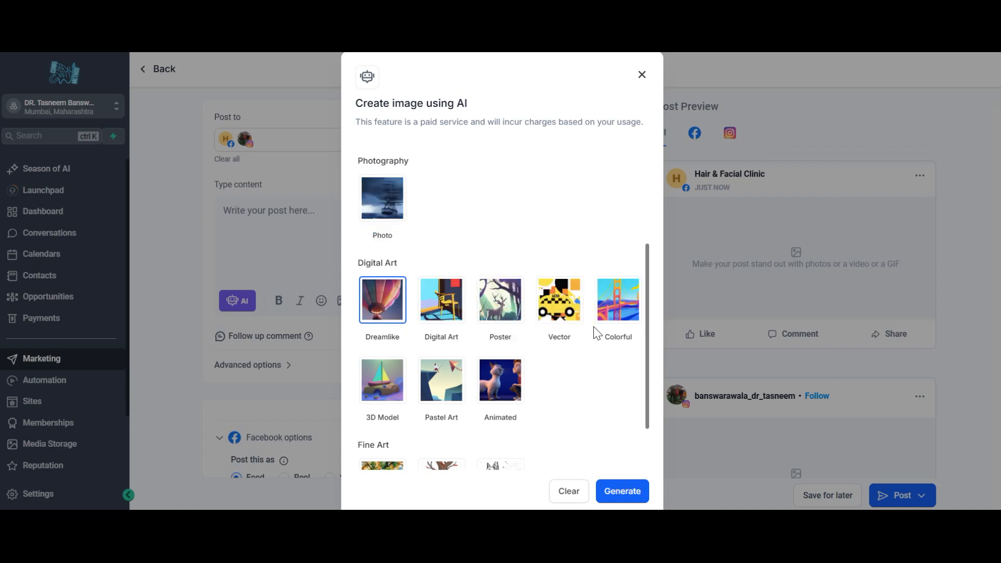
pyautogui.scroll(4, 599, 339)
pyautogui.scroll(-5, 581, 322)
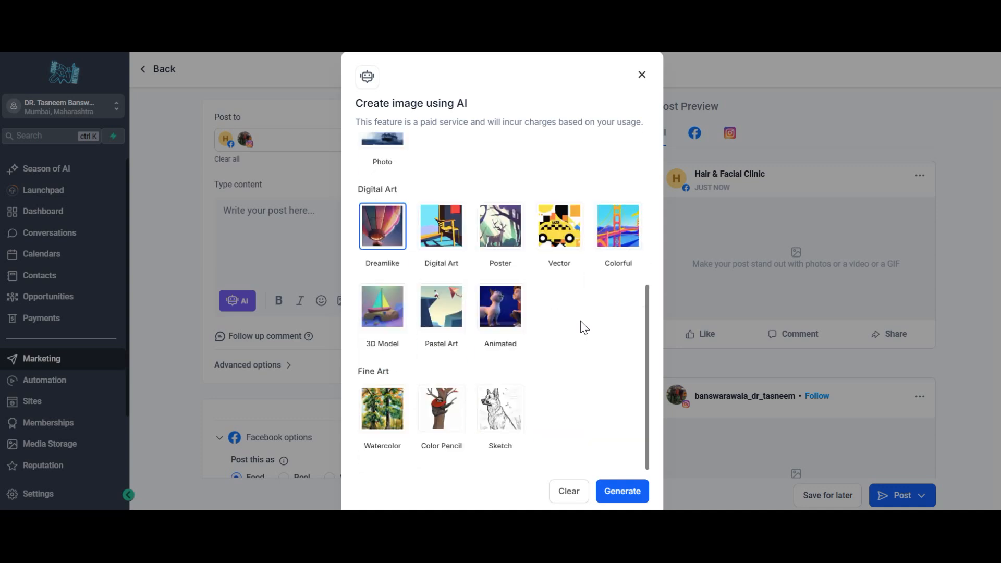
pyautogui.click(626, 490)
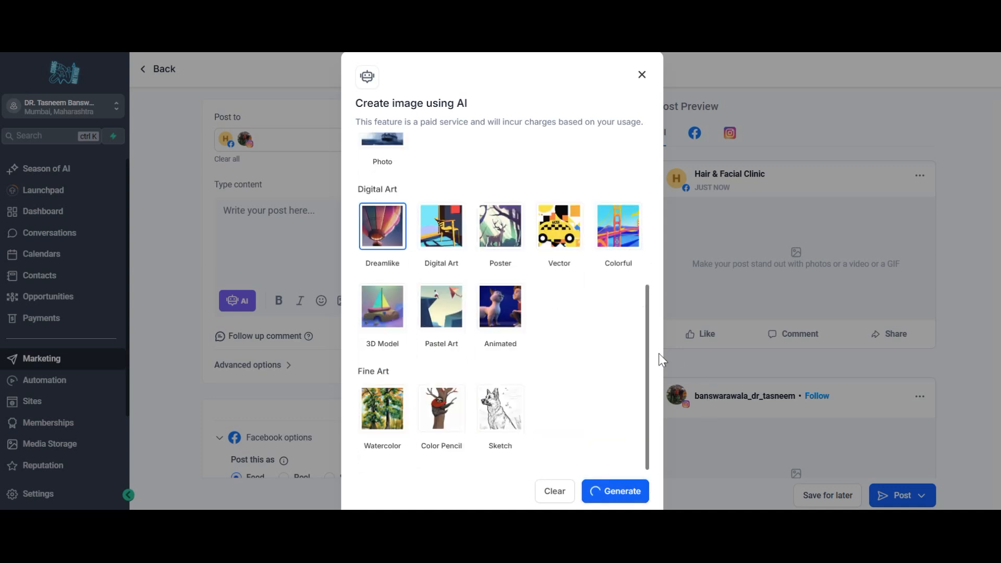